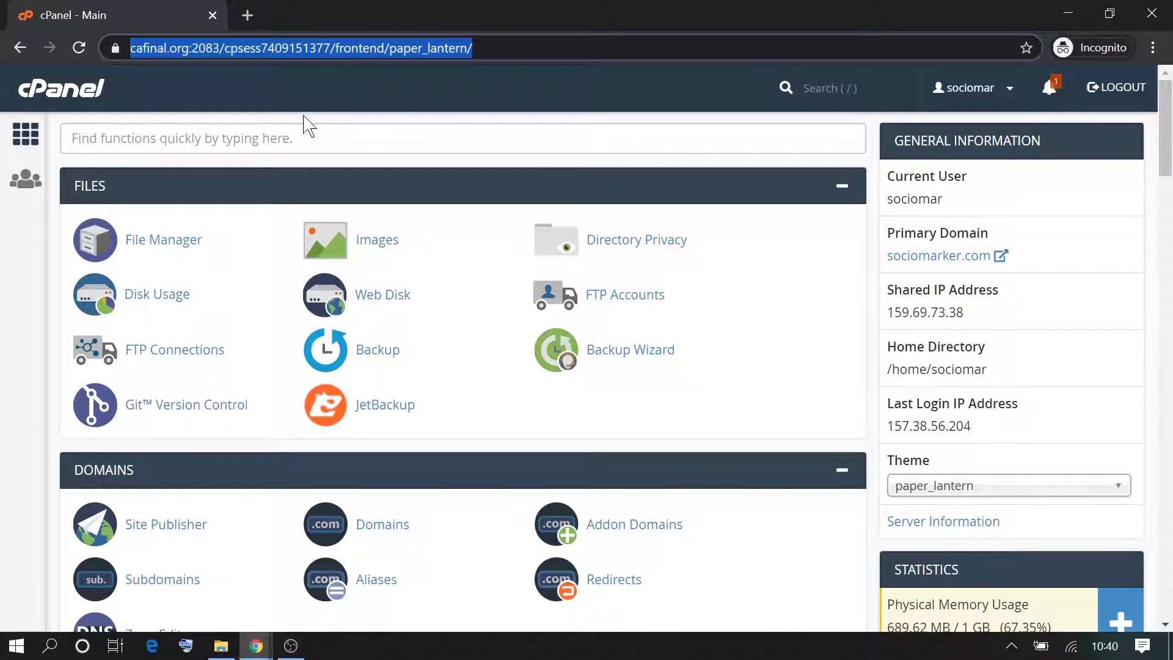
# Step: Scroll up and down the cPanel dashboard to survey its sections
pyautogui.scroll(-4, 467, 254)
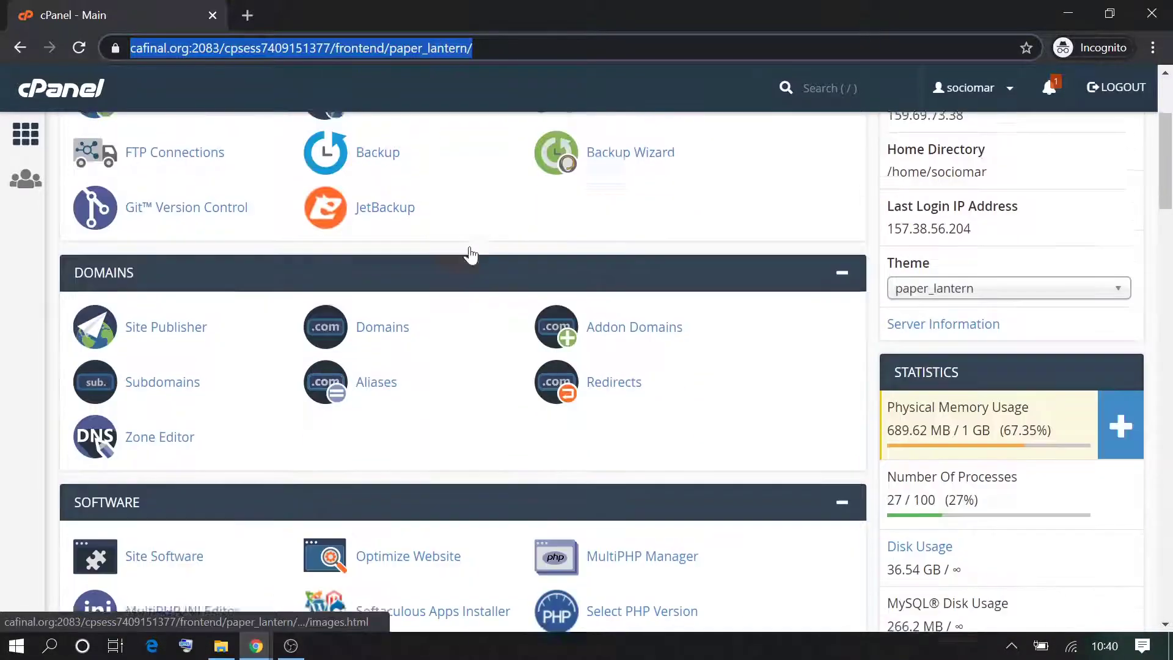
pyautogui.scroll(-6, 470, 255)
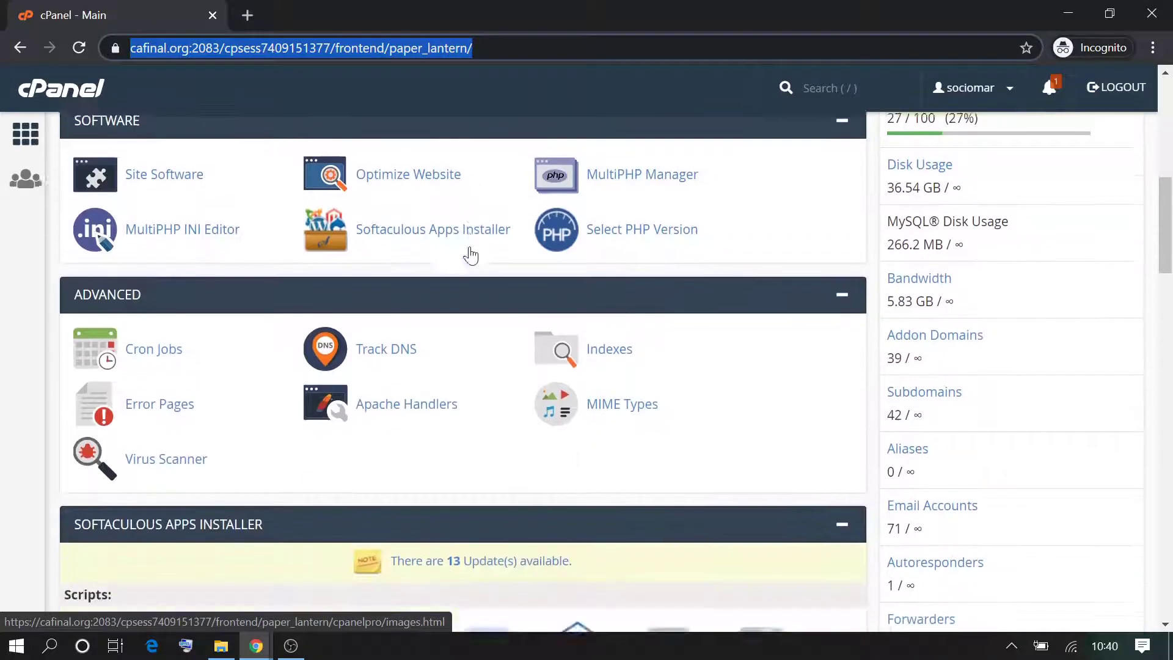
pyautogui.scroll(-5, 470, 256)
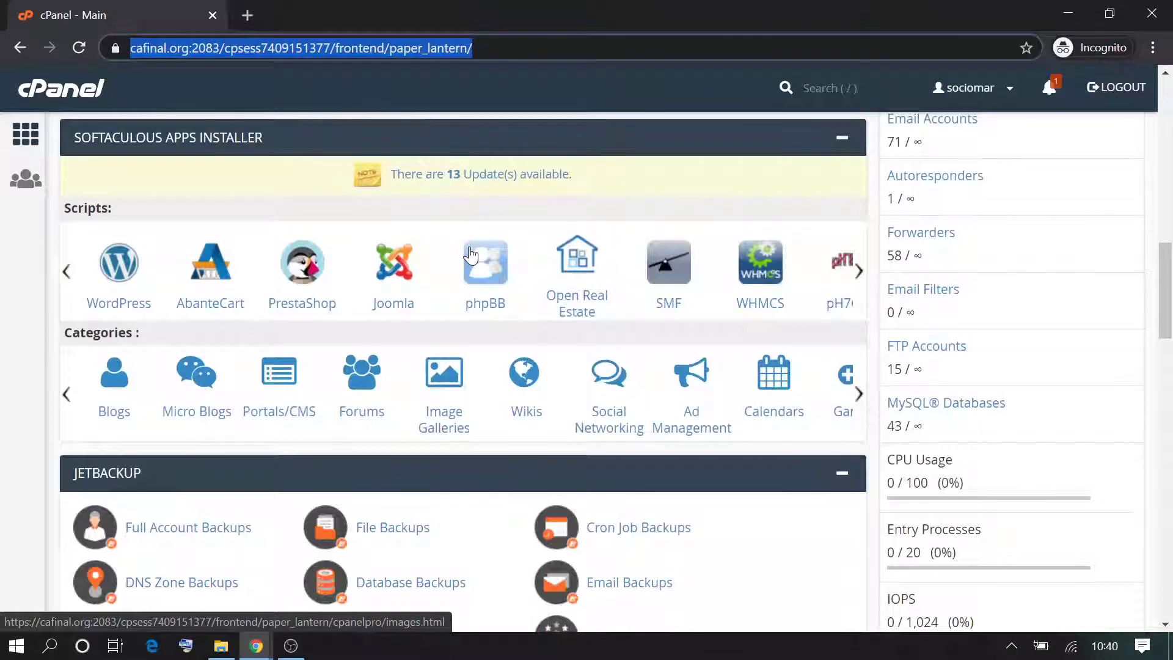
pyautogui.scroll(1, 470, 256)
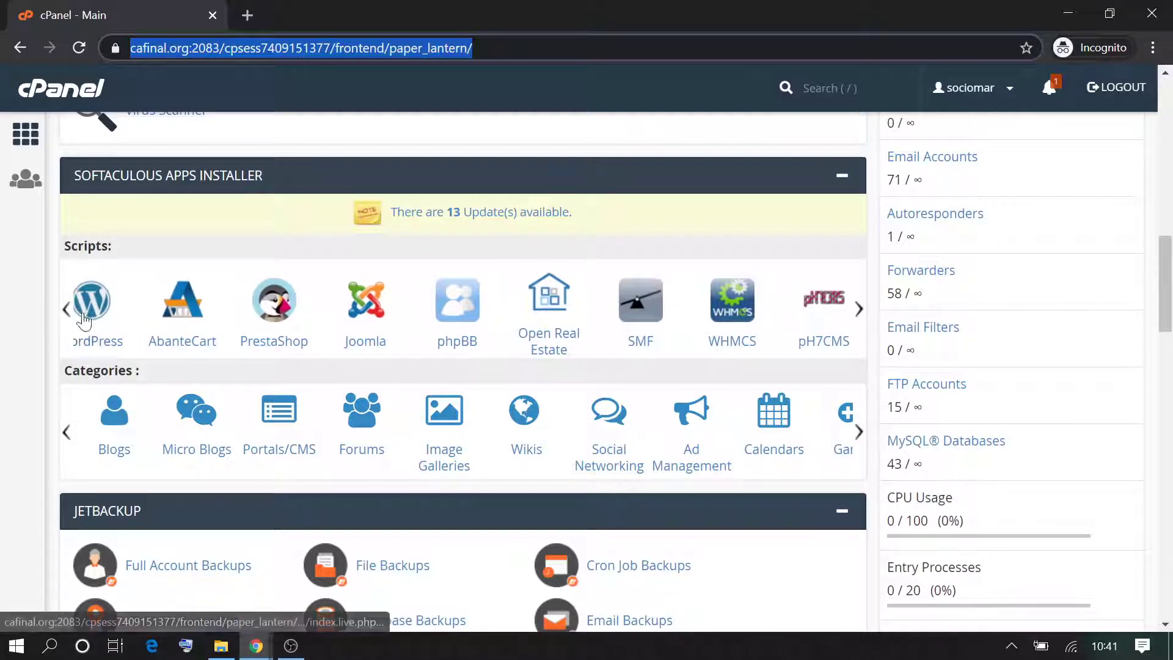
pyautogui.moveTo(66, 309)
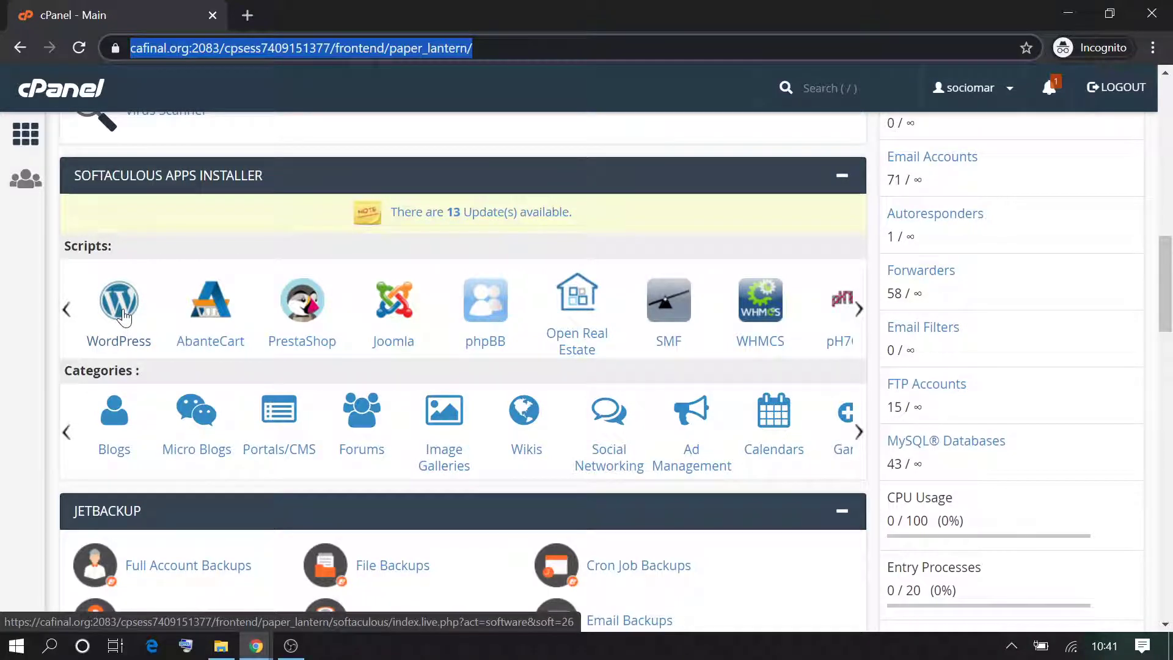
pyautogui.scroll(1, 124, 317)
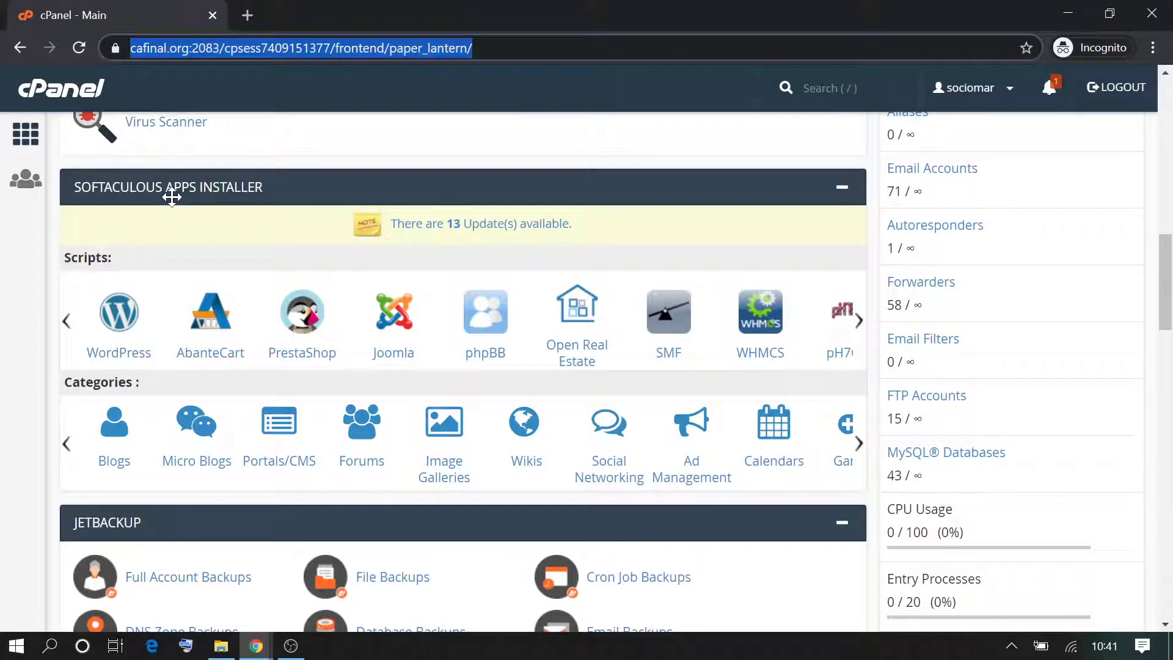
pyautogui.scroll(8, 172, 197)
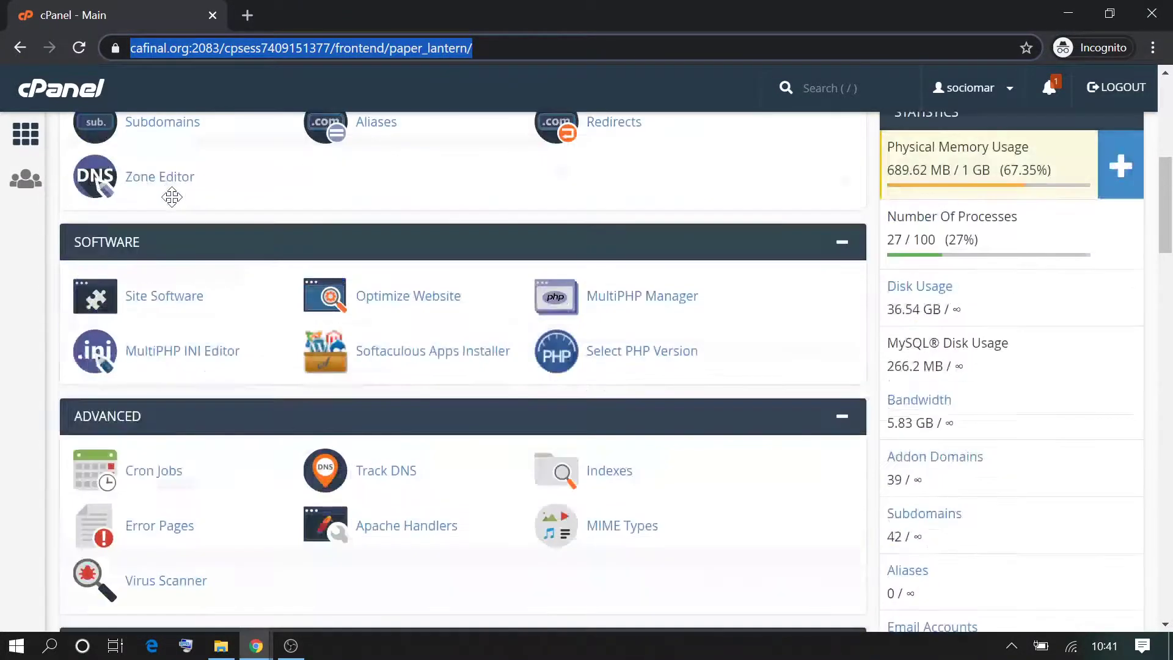
pyautogui.scroll(6, 172, 197)
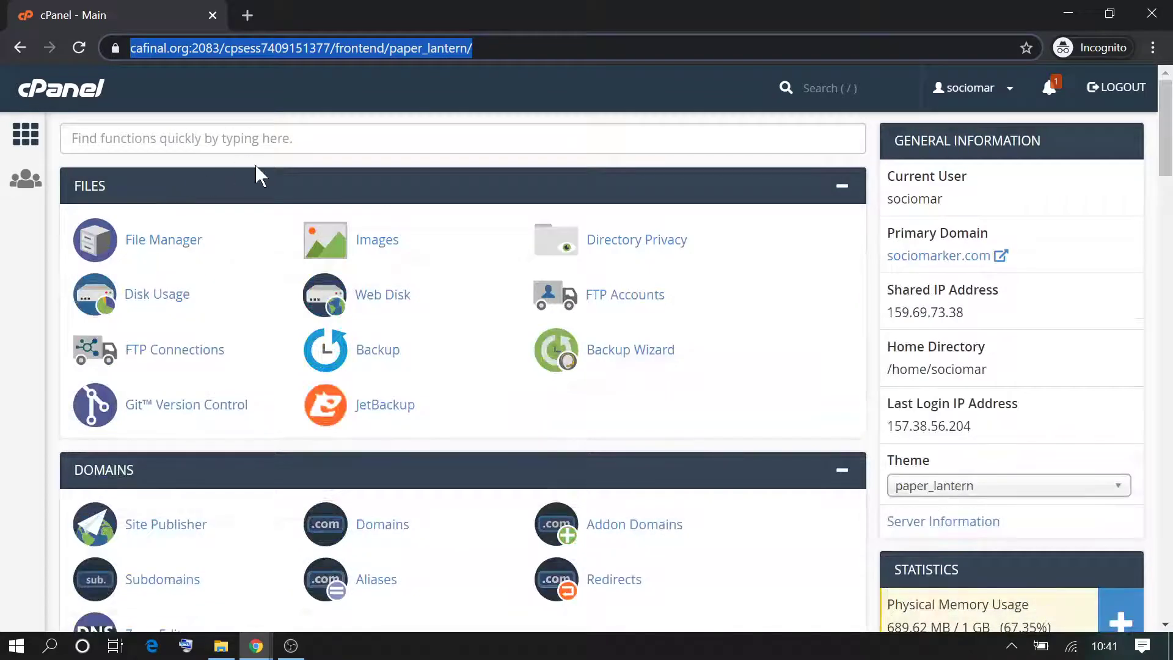
# Step: Try searching functions for 'site' and 'wordp', then clear the search and scroll to Softaculous
pyautogui.click(269, 139)
pyautogui.write('air')
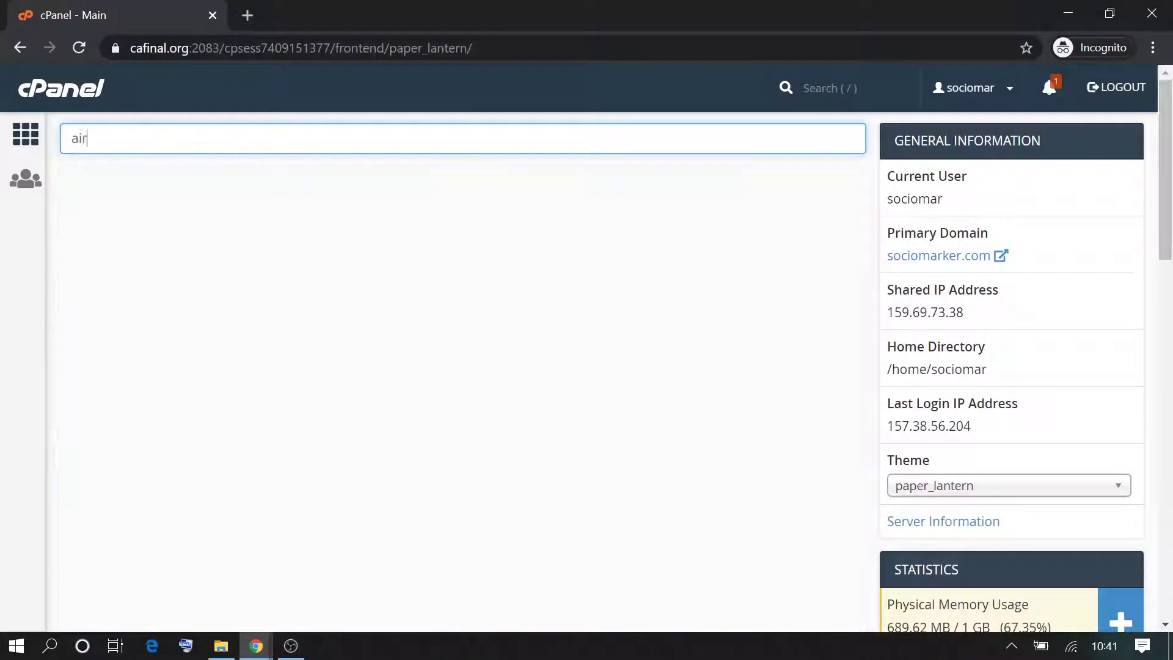
pyautogui.write('w=')
pyautogui.press('BackSpace')
pyautogui.press('BackSpace')
pyautogui.press('BackSpace')
pyautogui.press('BackSpace')
pyautogui.press('BackSpace')
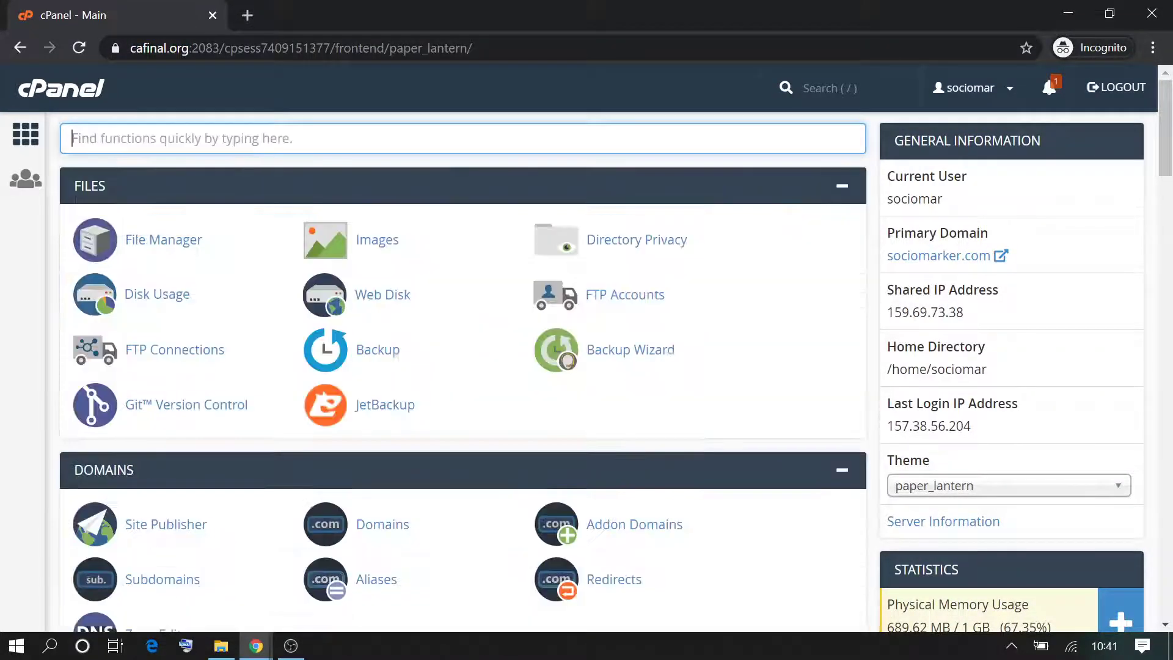
pyautogui.write('site')
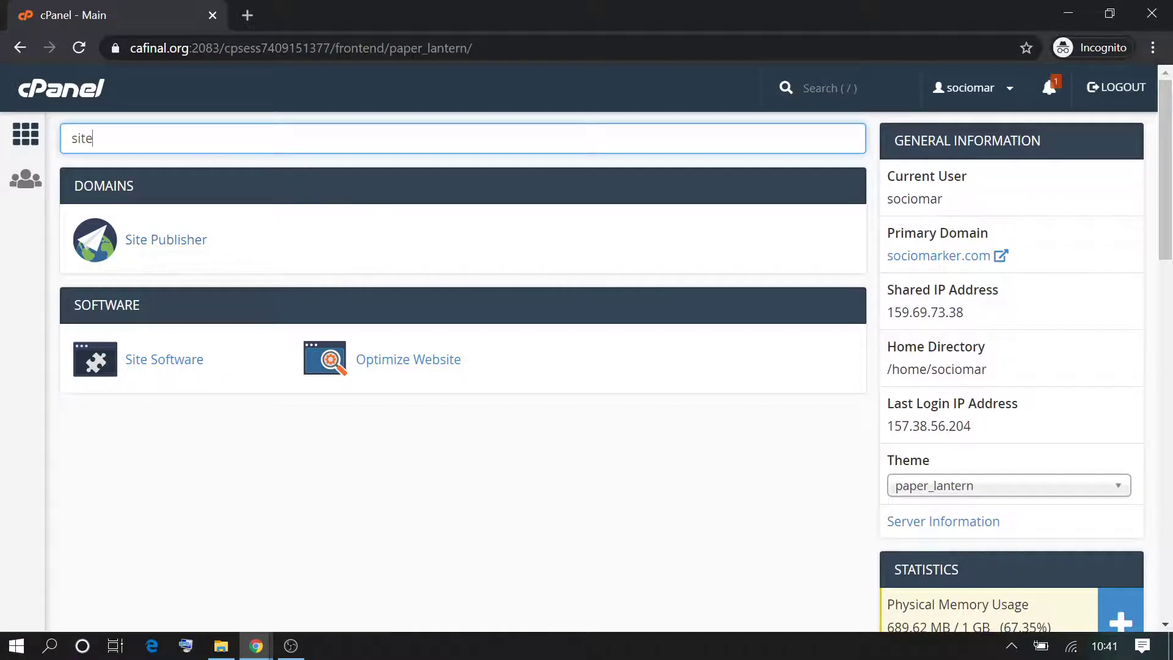
pyautogui.hotkey('ctrl', 'a')
pyautogui.write('wordp')
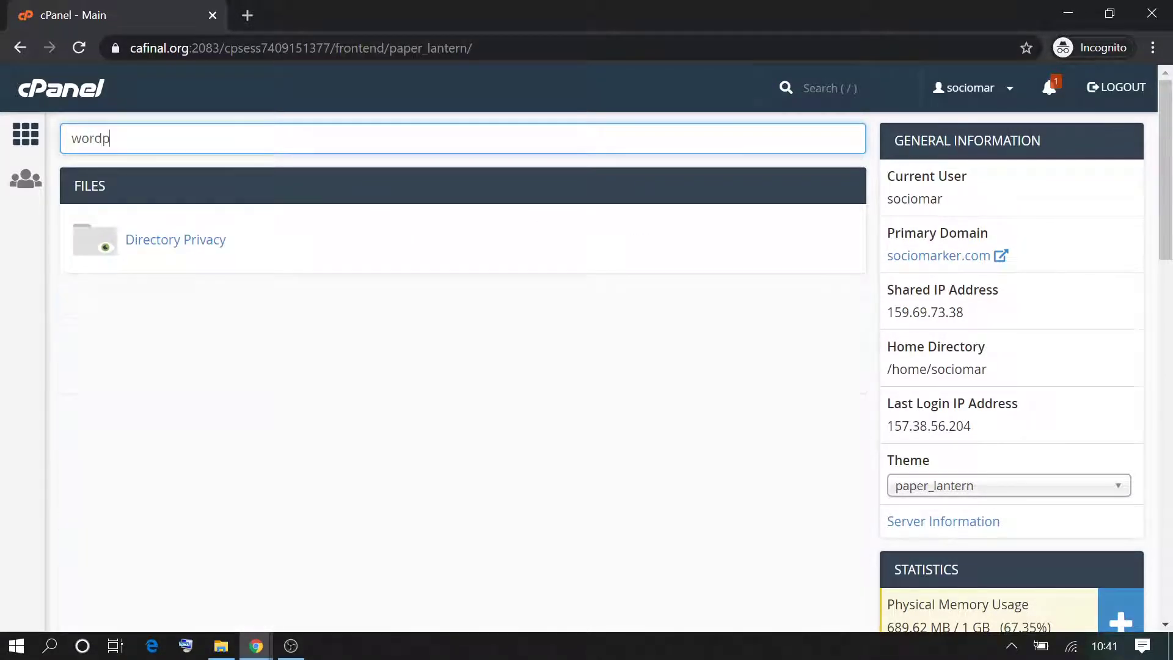
pyautogui.press('BackSpace')
pyautogui.press('BackSpace')
pyautogui.press('BackSpace')
pyautogui.press('BackSpace')
pyautogui.press('BackSpace')
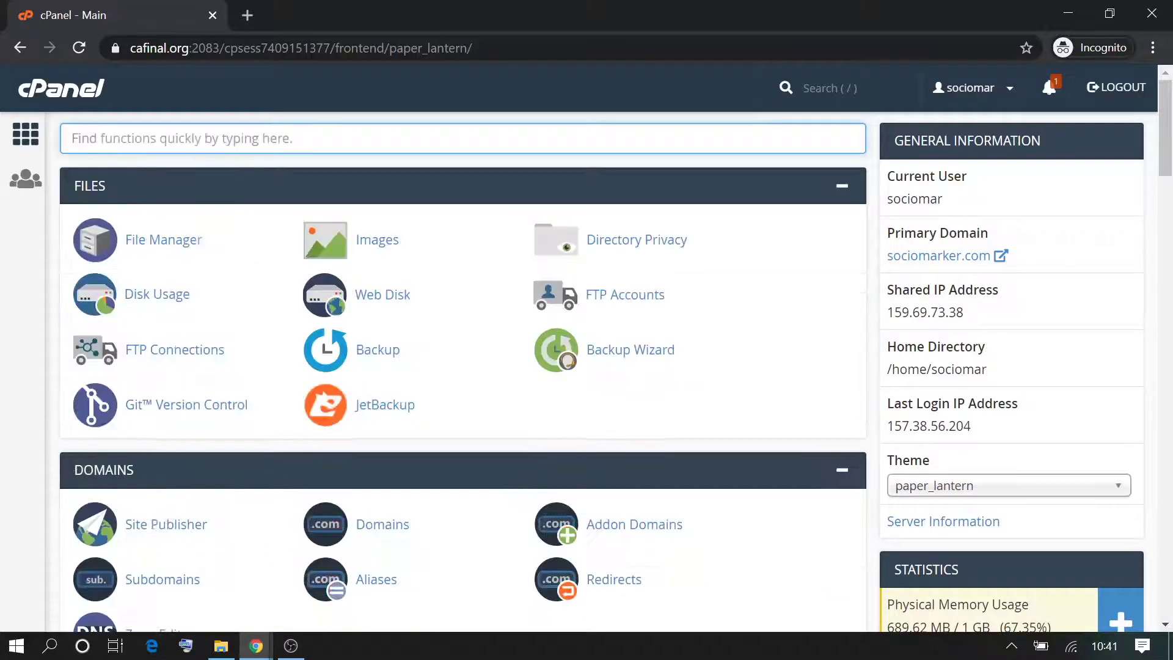
pyautogui.scroll(-14, 230, 432)
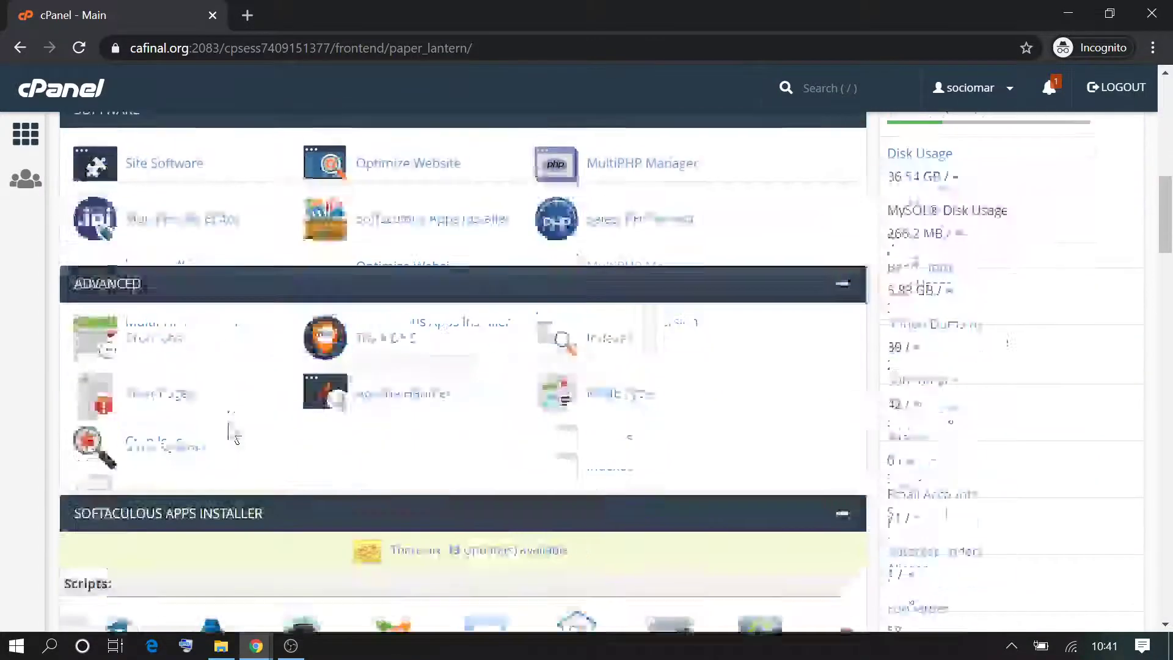
pyautogui.scroll(-2, 230, 432)
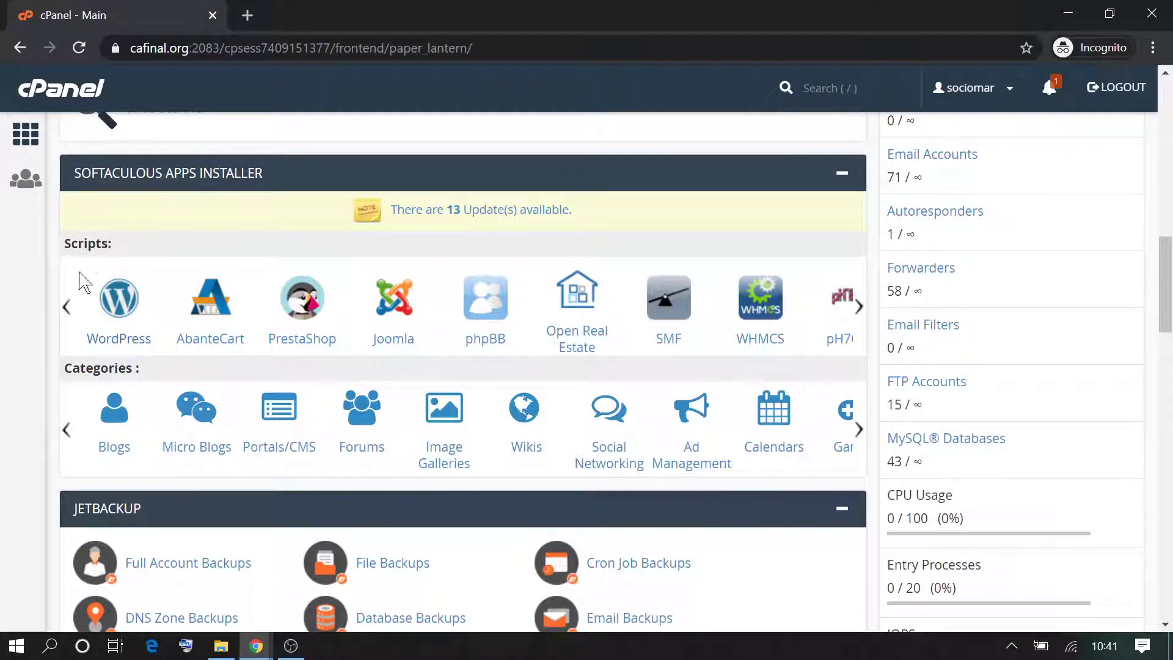
# Step: Open WordPress in Softaculous and review its overview, versions and existing 5.1.1 installation
pyautogui.click(130, 300)
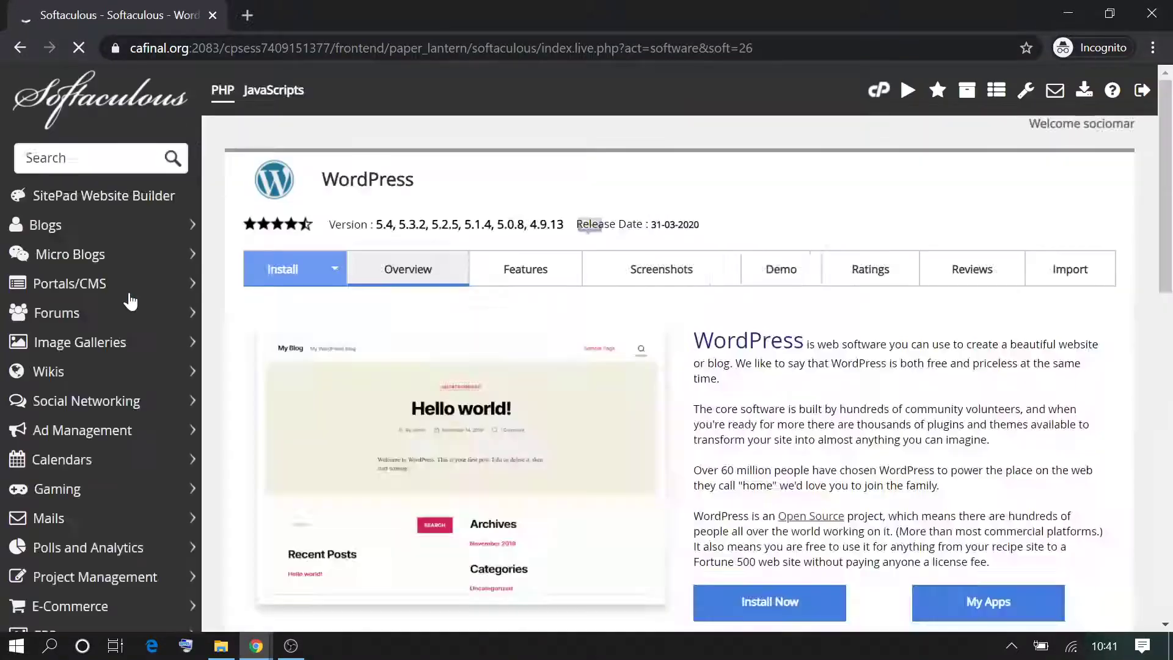
pyautogui.scroll(-1, 526, 289)
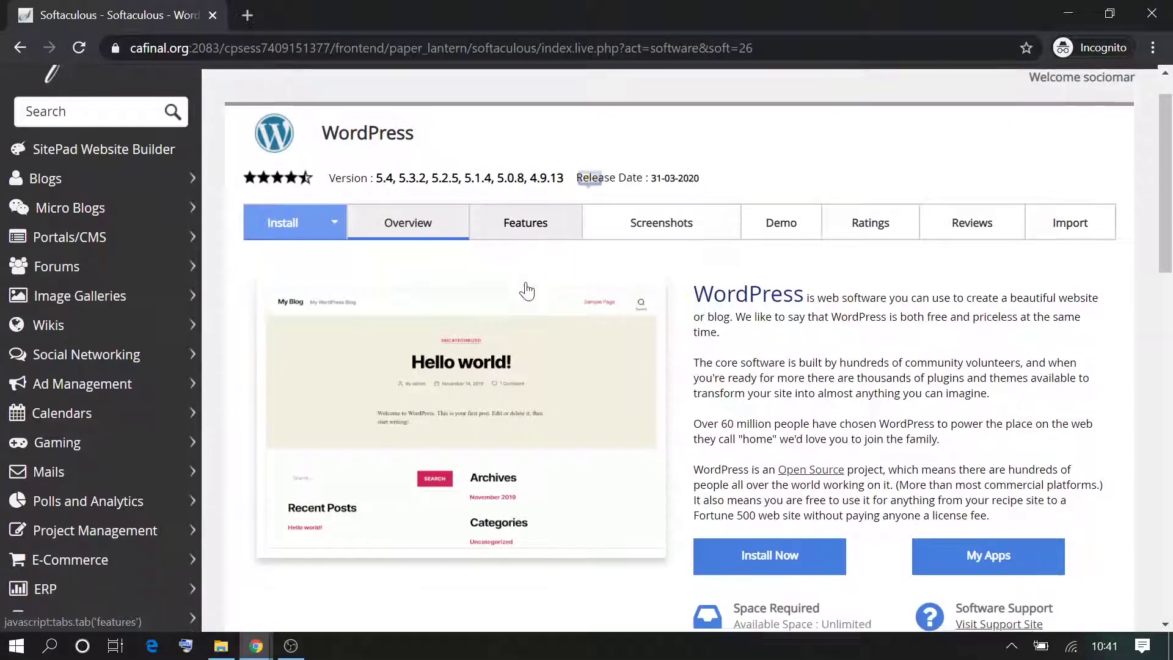
pyautogui.scroll(1, 526, 288)
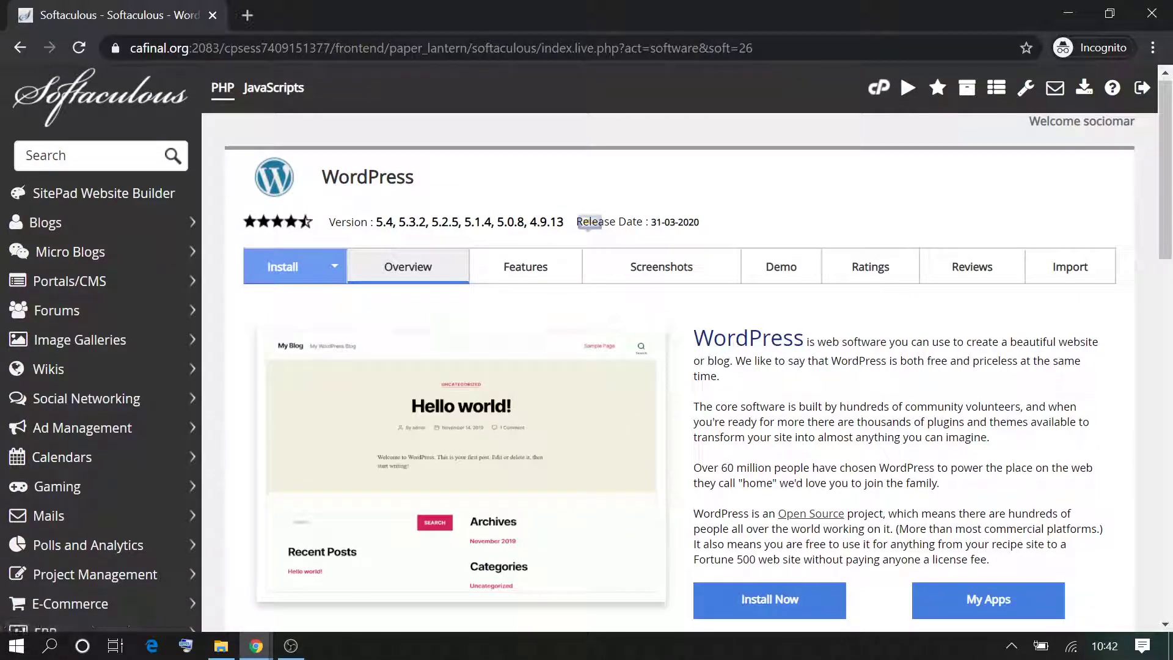
pyautogui.scroll(-5, 780, 285)
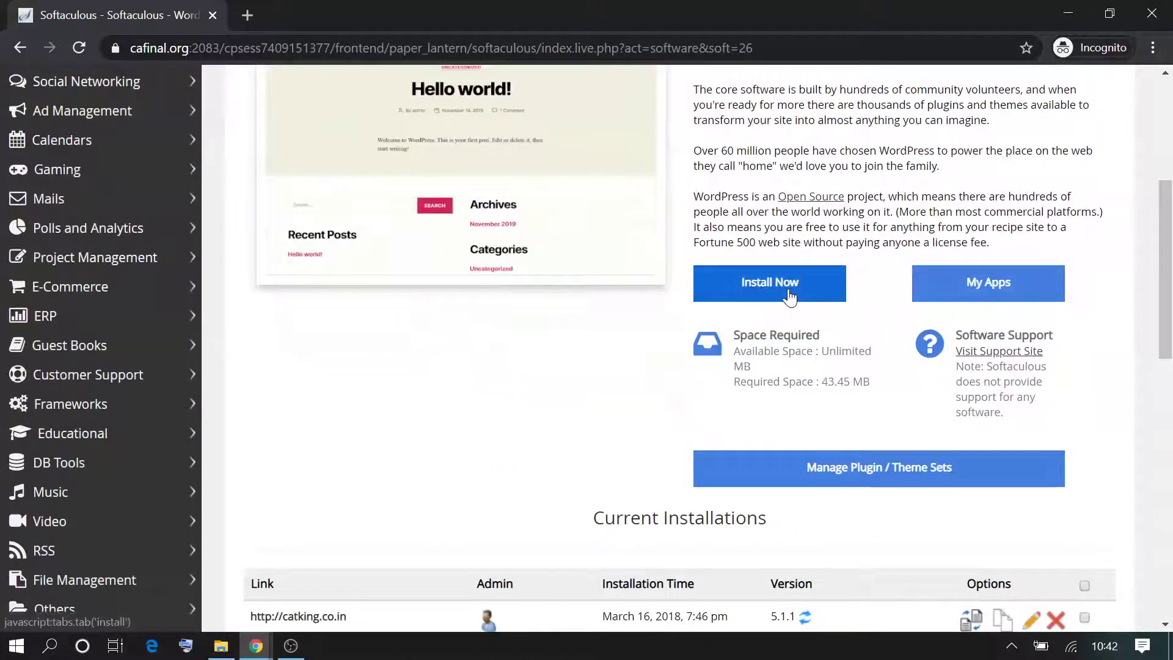
# Step: Open the WordPress install form and keep version 5.4
pyautogui.click(787, 291)
pyautogui.scroll(5, 589, 198)
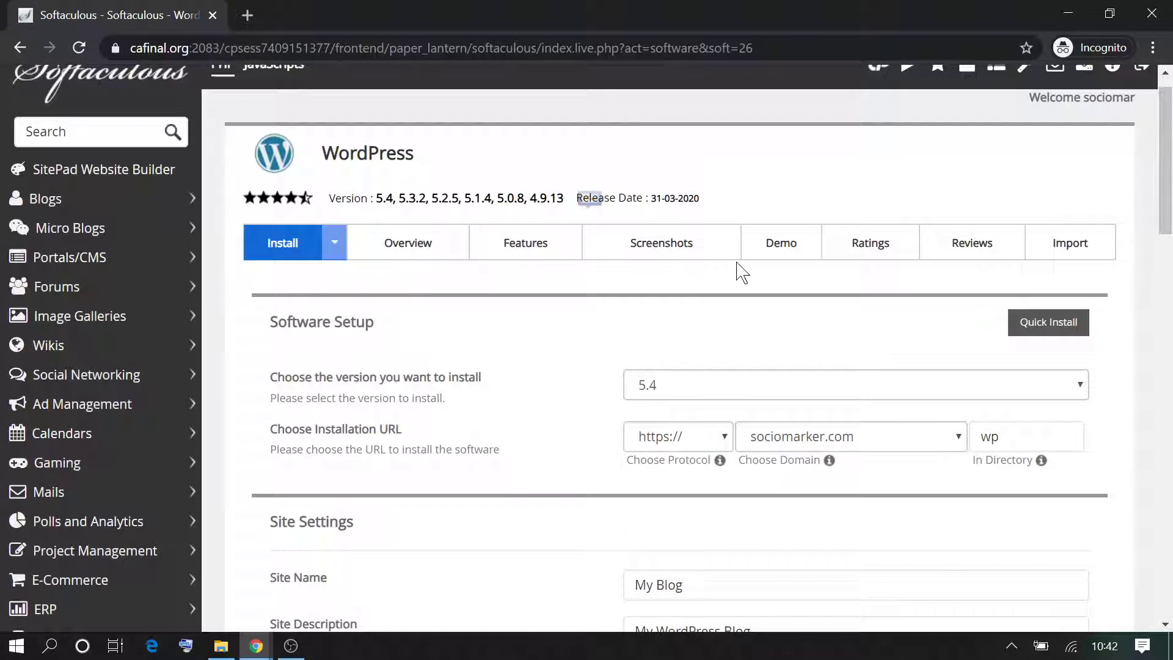
pyautogui.click(773, 385)
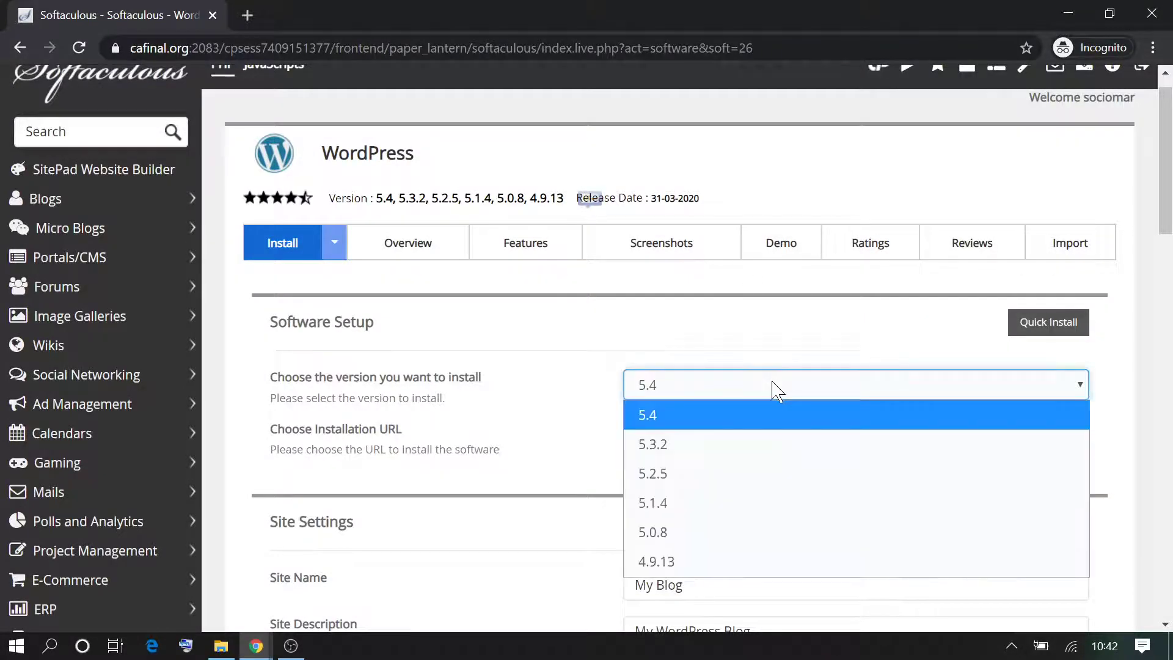
pyautogui.click(704, 415)
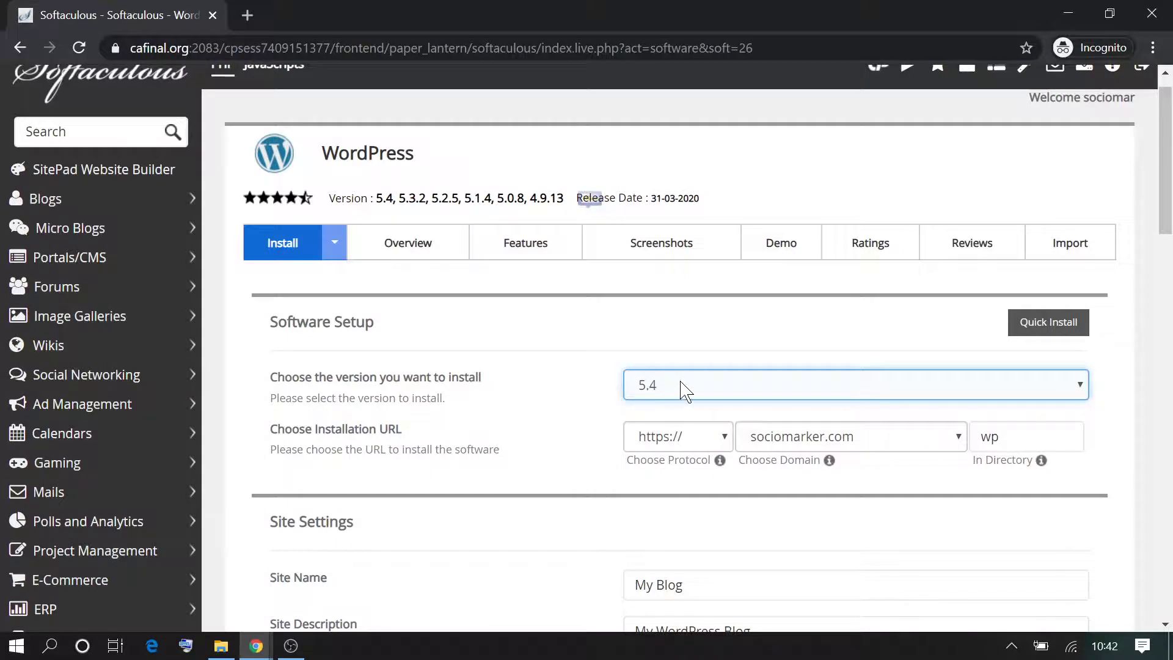
pyautogui.scroll(-1, 496, 401)
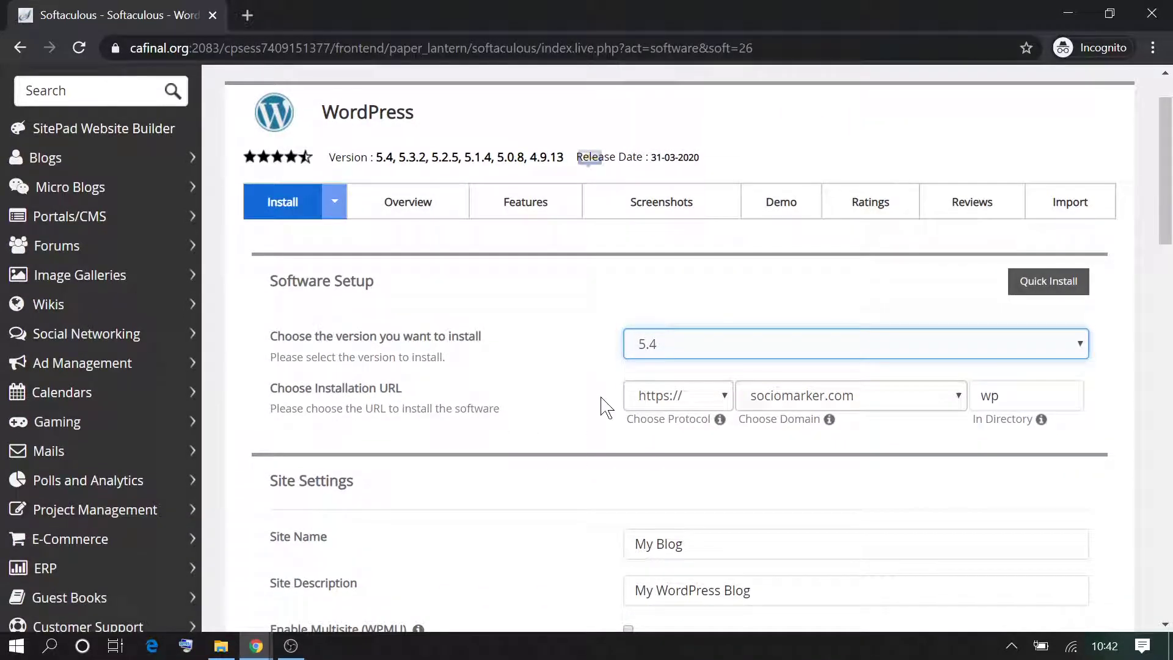
# Step: Choose cafinal.org as the install domain
pyautogui.click(993, 394)
pyautogui.click(794, 397)
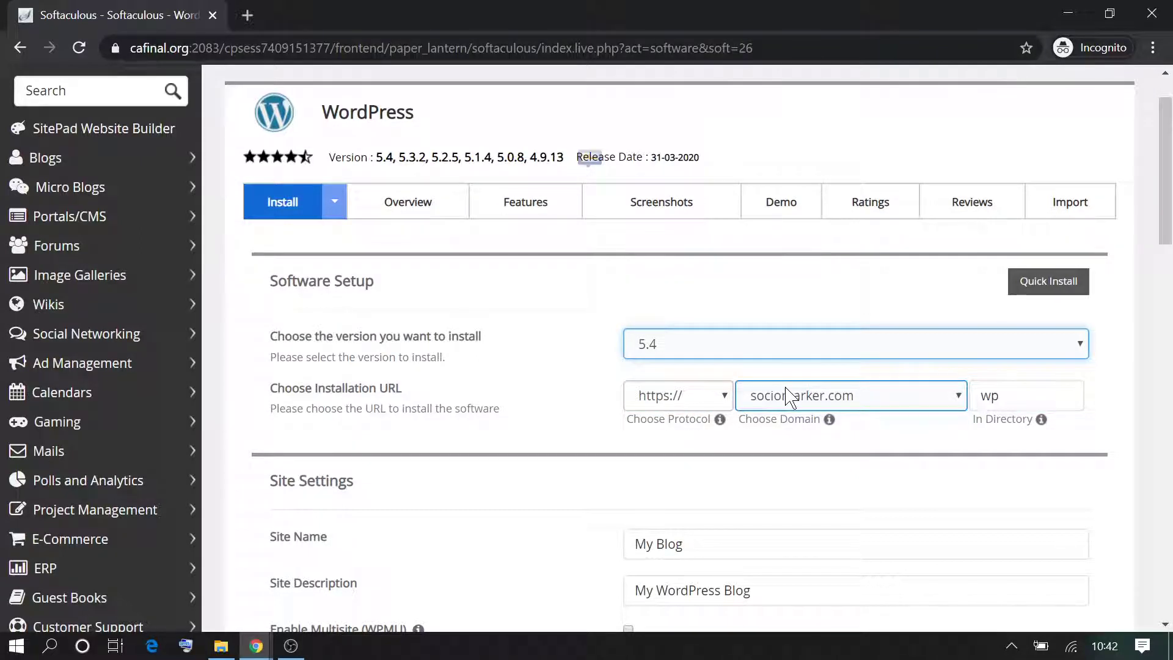
pyautogui.click(790, 397)
pyautogui.press('Down')
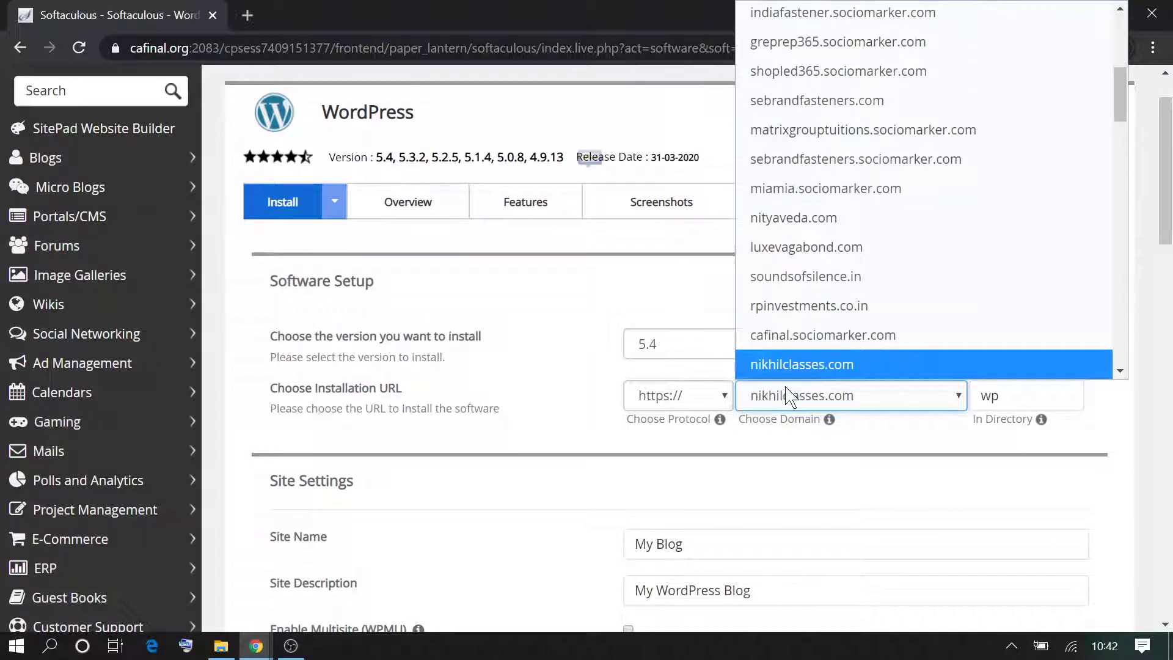
pyautogui.press('Down')
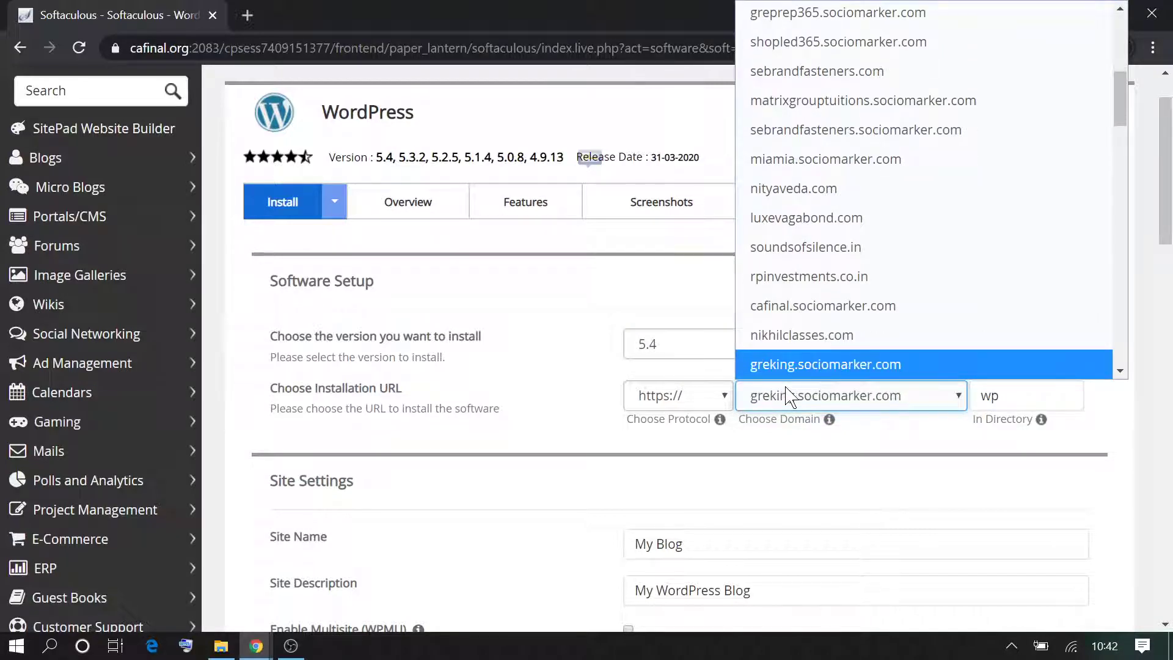
pyautogui.press('Down')
pyautogui.press('Down')
pyautogui.press('Up')
pyautogui.press('Up')
pyautogui.press('Down')
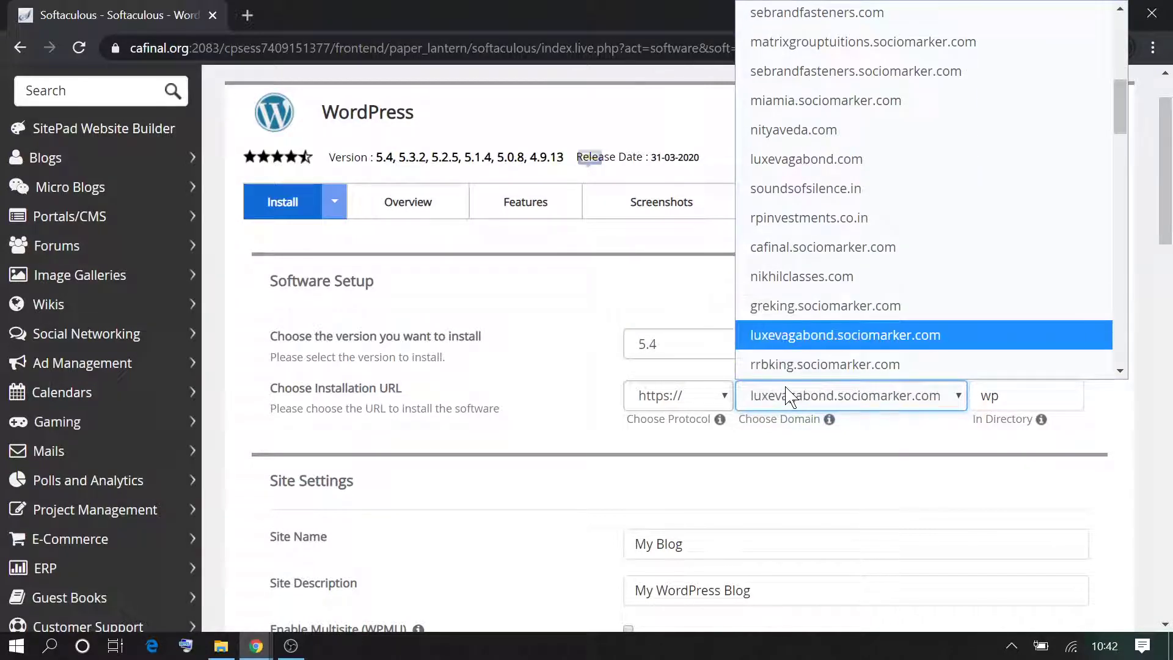
pyautogui.press('Up')
pyautogui.press('Up')
pyautogui.press('Up')
pyautogui.press('Up')
pyautogui.press('Up')
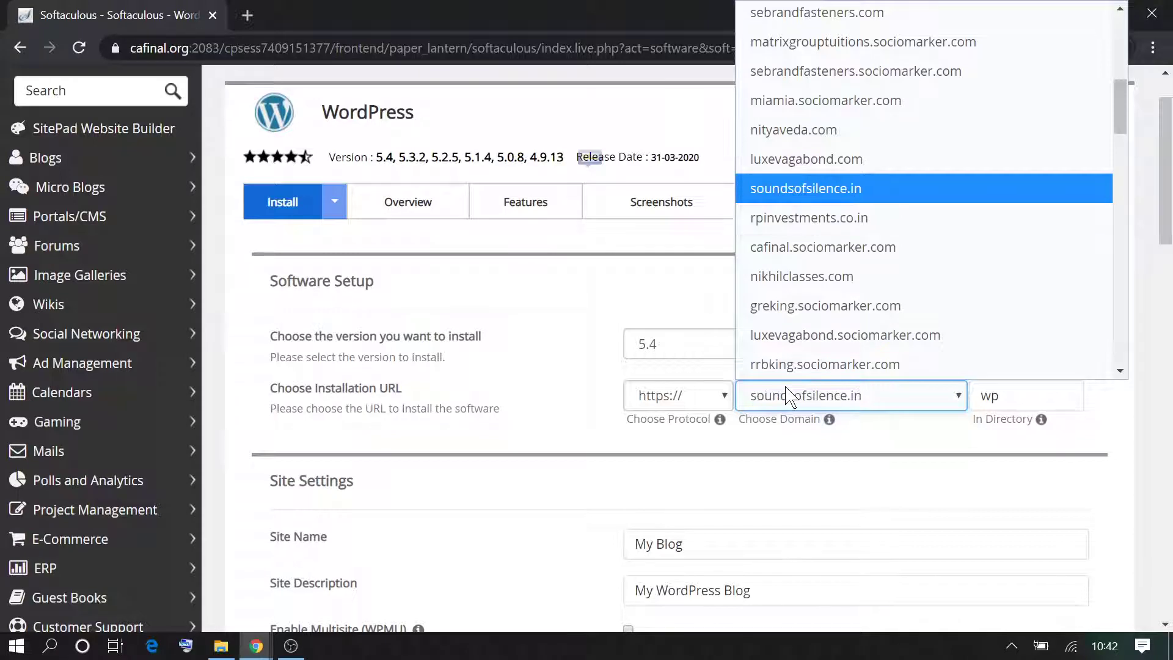
pyautogui.press('Down')
pyautogui.press('Down')
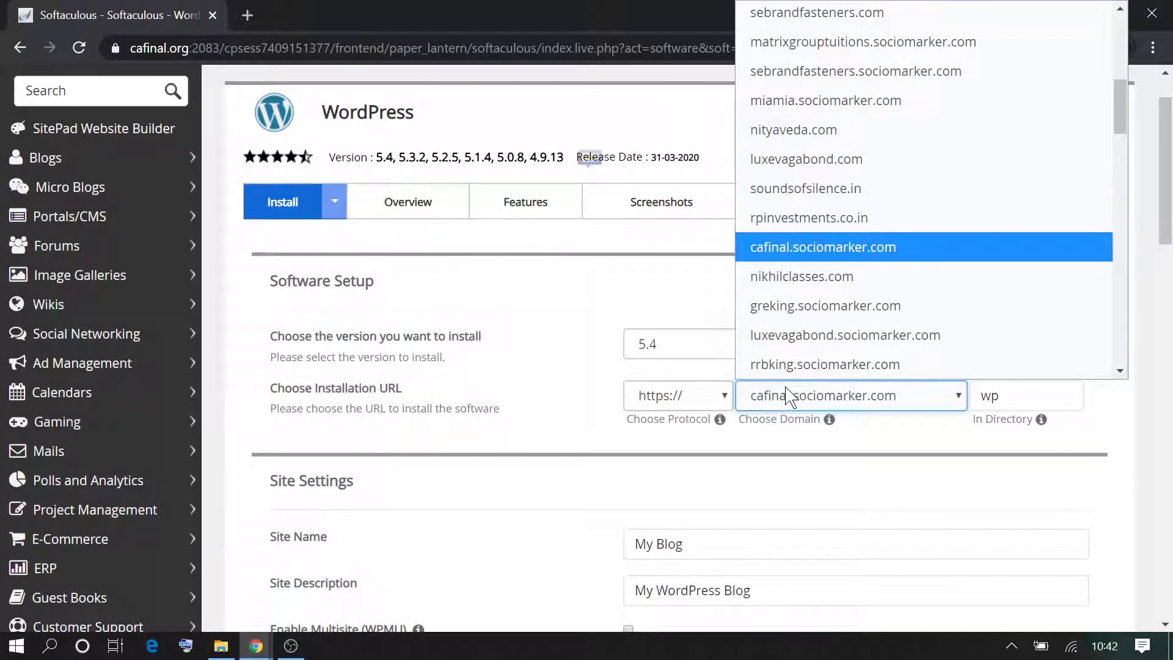
pyautogui.press('Down')
pyautogui.press('Down')
pyautogui.press('Down')
pyautogui.press('Down')
pyautogui.press('Down')
pyautogui.press('Down')
pyautogui.press('Down')
pyautogui.press('Down')
pyautogui.press('Down')
pyautogui.press('Down')
pyautogui.press('Down')
pyautogui.press('Down')
pyautogui.press('Down')
pyautogui.press('Down')
pyautogui.press('Down')
pyautogui.press('Down')
pyautogui.press('Down')
pyautogui.press('Down')
pyautogui.press('Down')
pyautogui.press('Down')
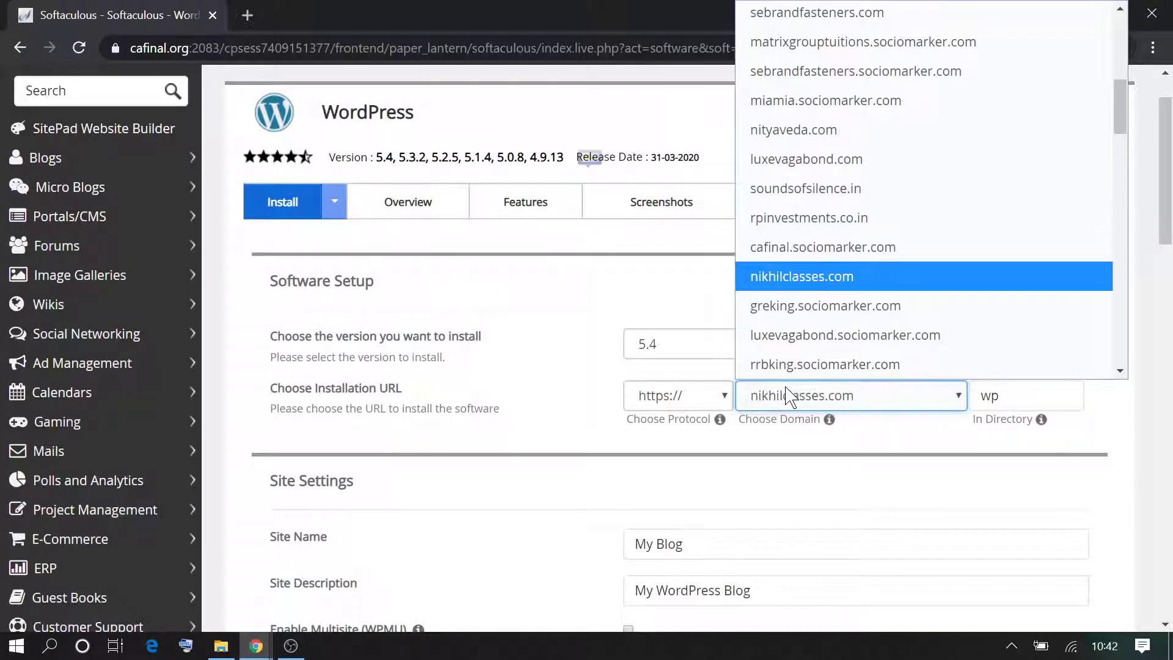
pyautogui.press('Up')
pyautogui.press('c')
pyautogui.press('c')
pyautogui.press('c')
pyautogui.press('c')
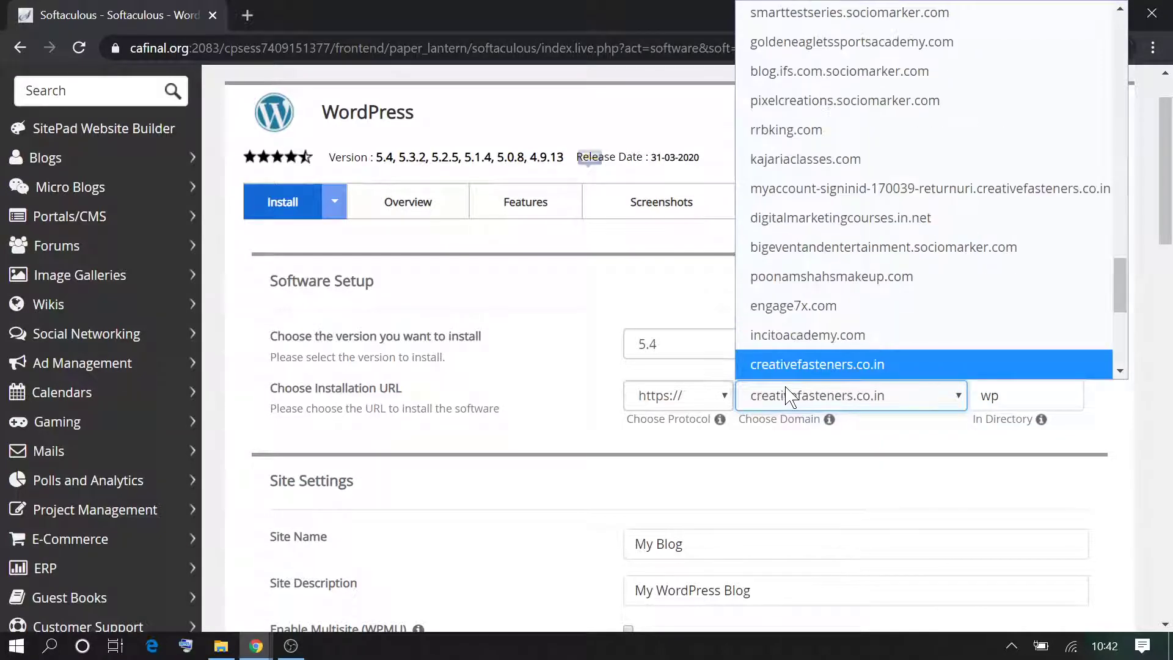
pyautogui.press('Down')
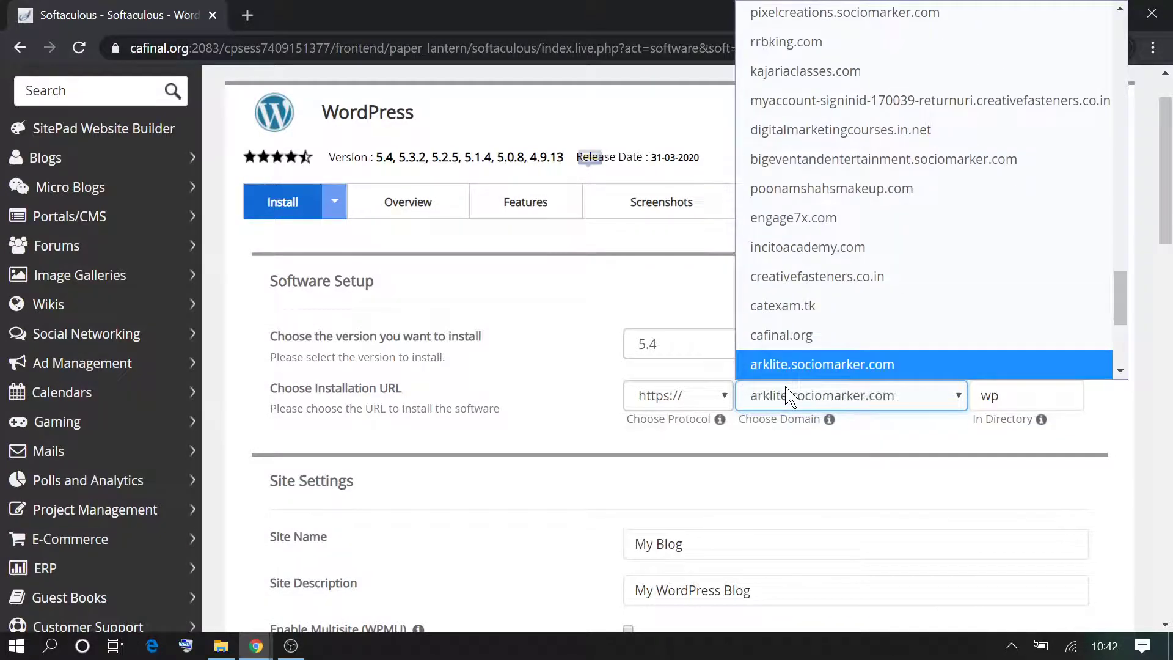
pyautogui.press('Up')
pyautogui.press('Return')
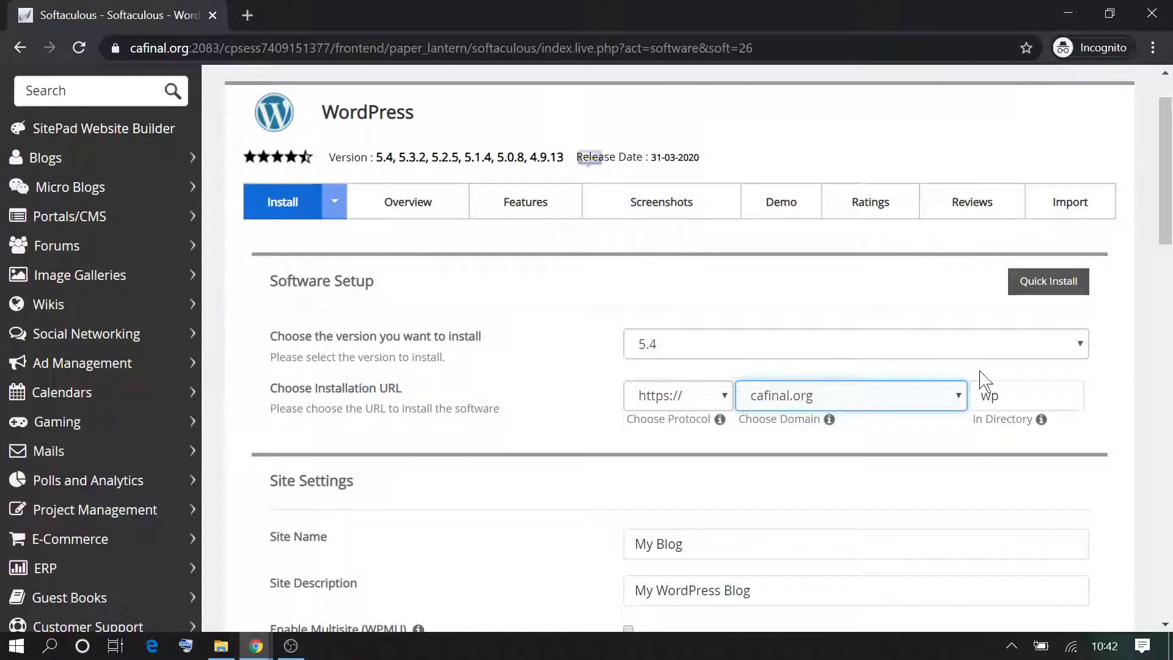
# Step: Replace the default install directory 'wp' with 'demo'
pyautogui.click(987, 396)
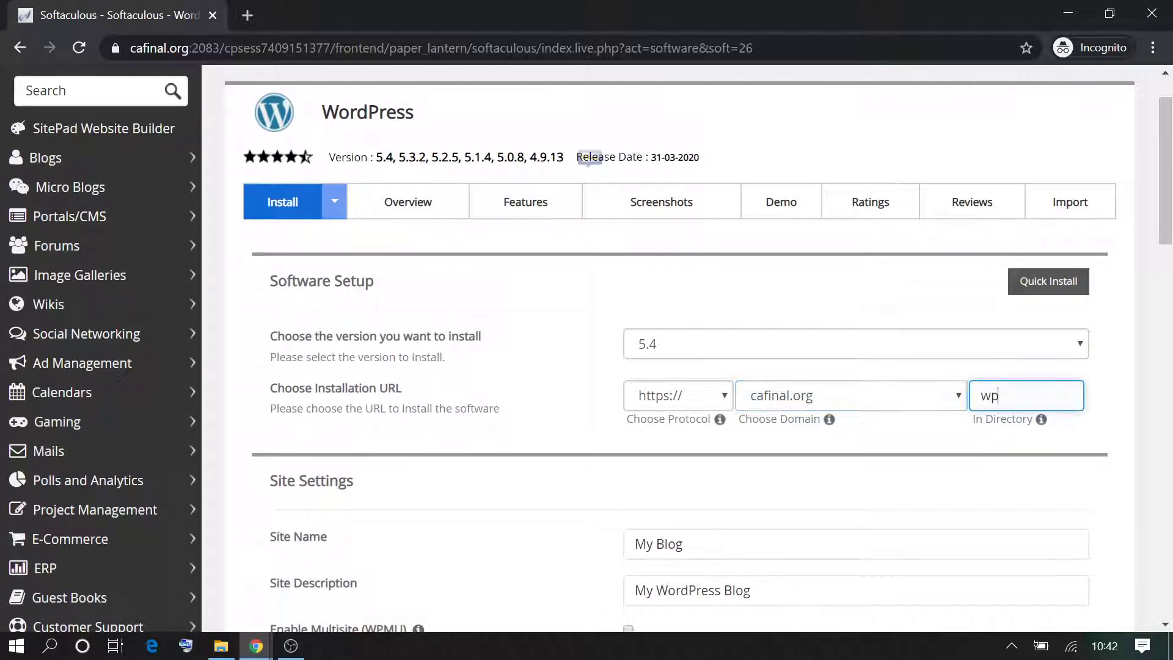
pyautogui.doubleClick(998, 396)
pyautogui.press('BackSpace')
pyautogui.click(941, 451)
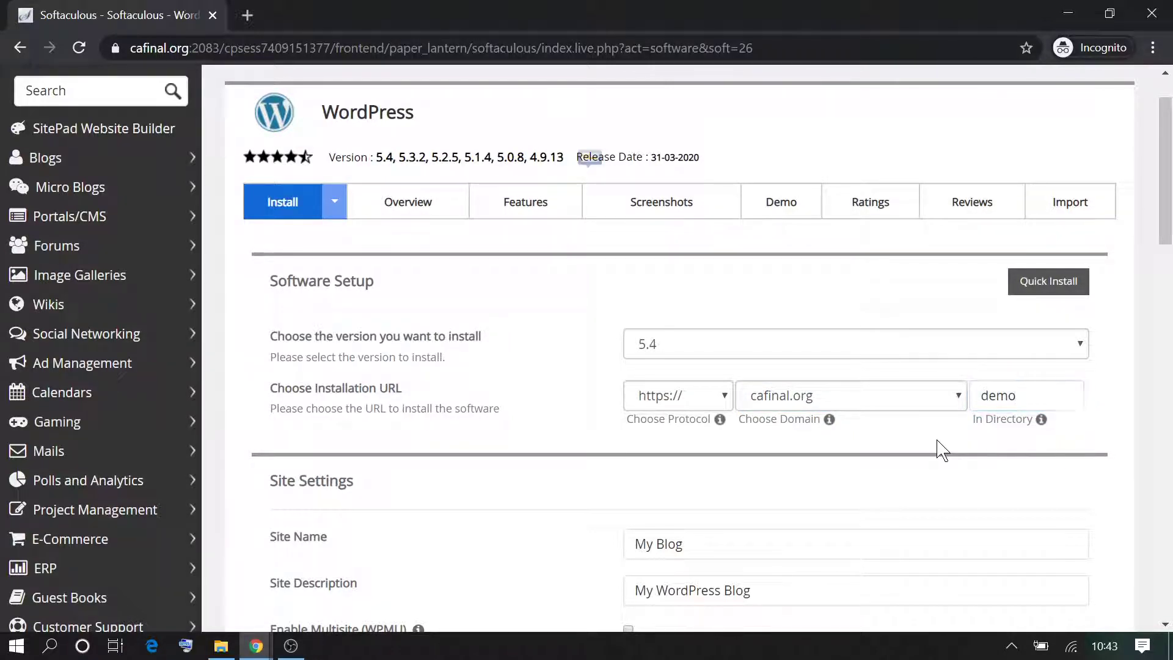
pyautogui.click(981, 397)
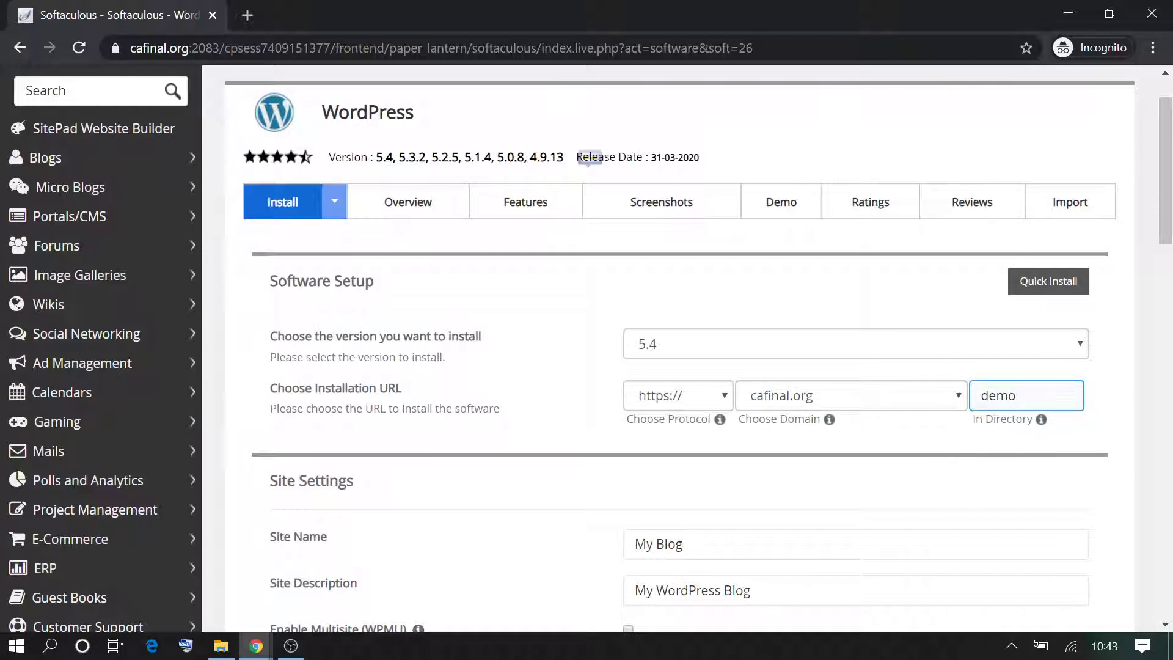
pyautogui.click(894, 408)
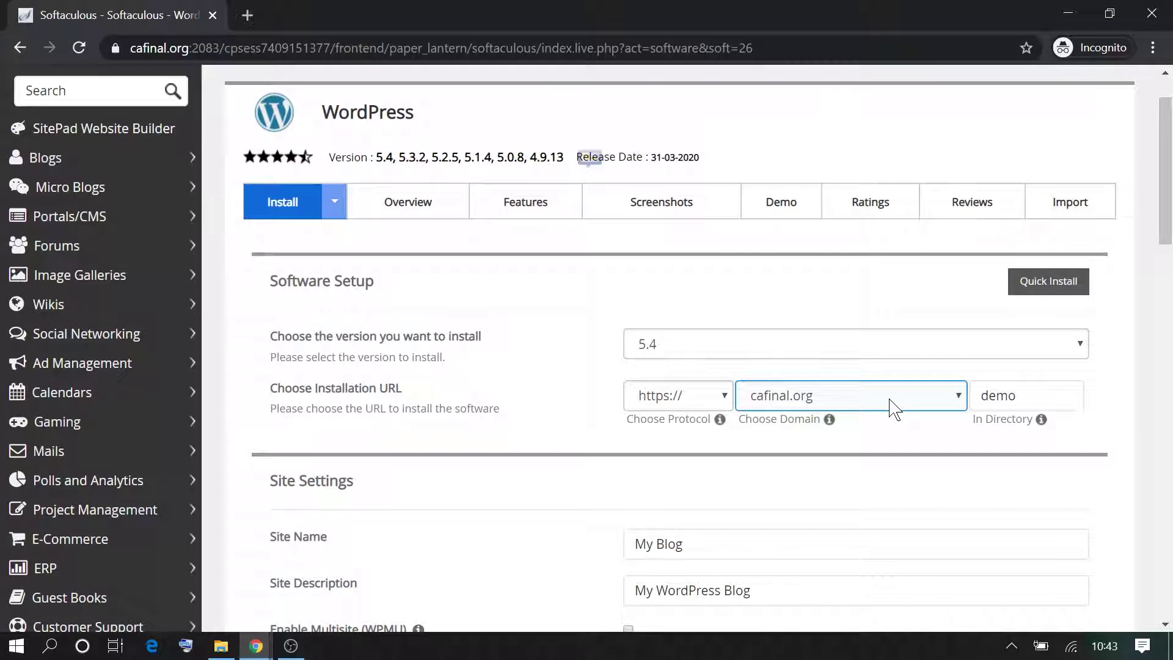
pyautogui.click(1009, 396)
pyautogui.doubleClick(1010, 396)
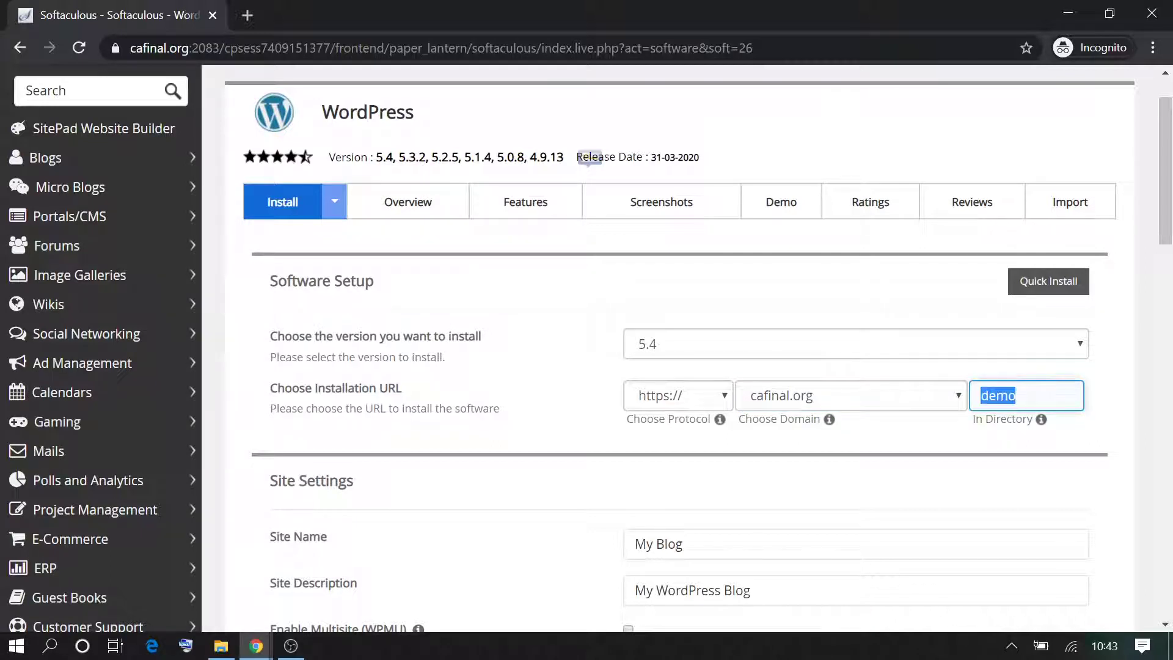
pyautogui.press('BackSpace')
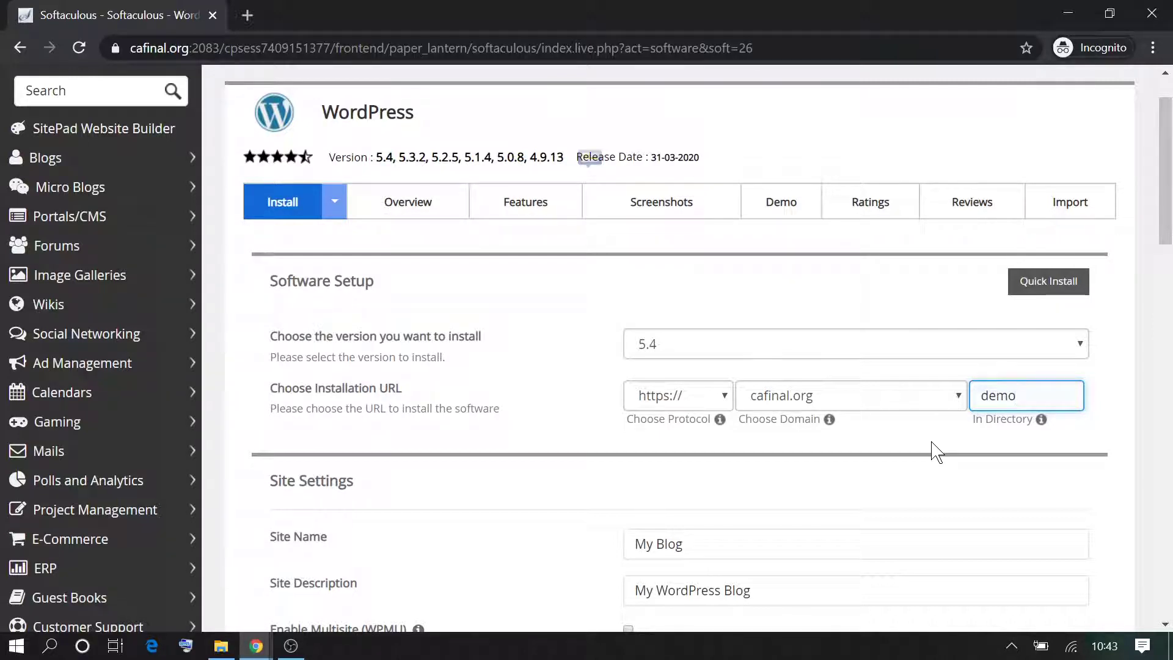
# Step: Change the site name from My Blog to 'My First Website' and enter the description 'I love blogging on this website'
pyautogui.click(853, 477)
pyautogui.scroll(-1, 854, 477)
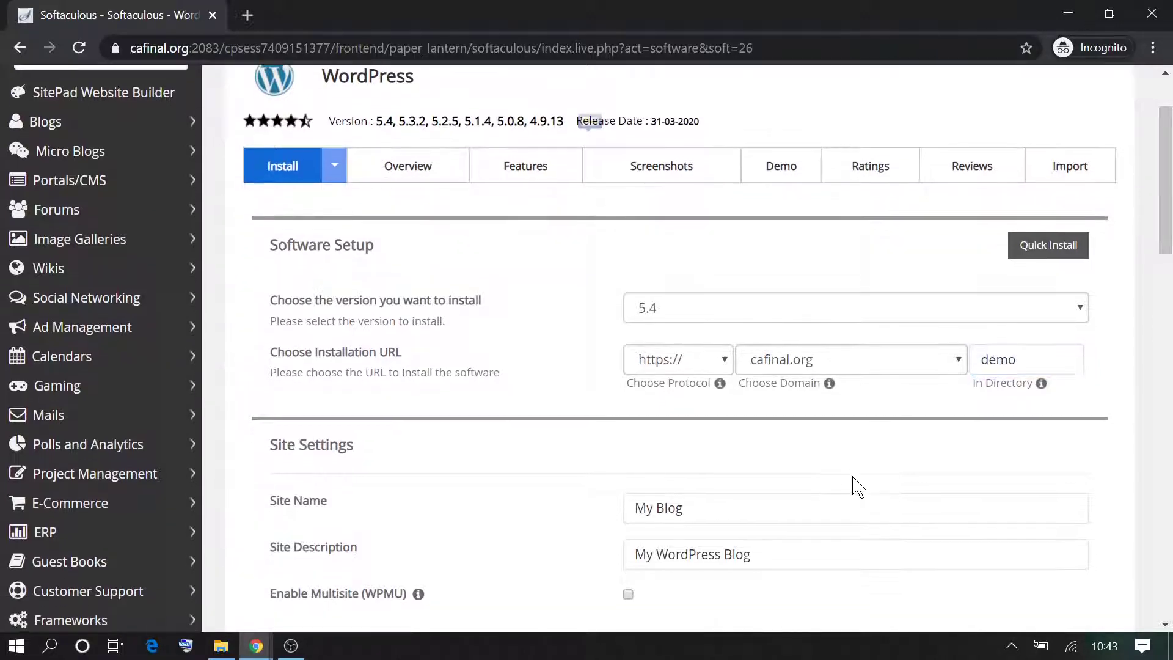
pyautogui.scroll(-1, 856, 485)
pyautogui.click(632, 458)
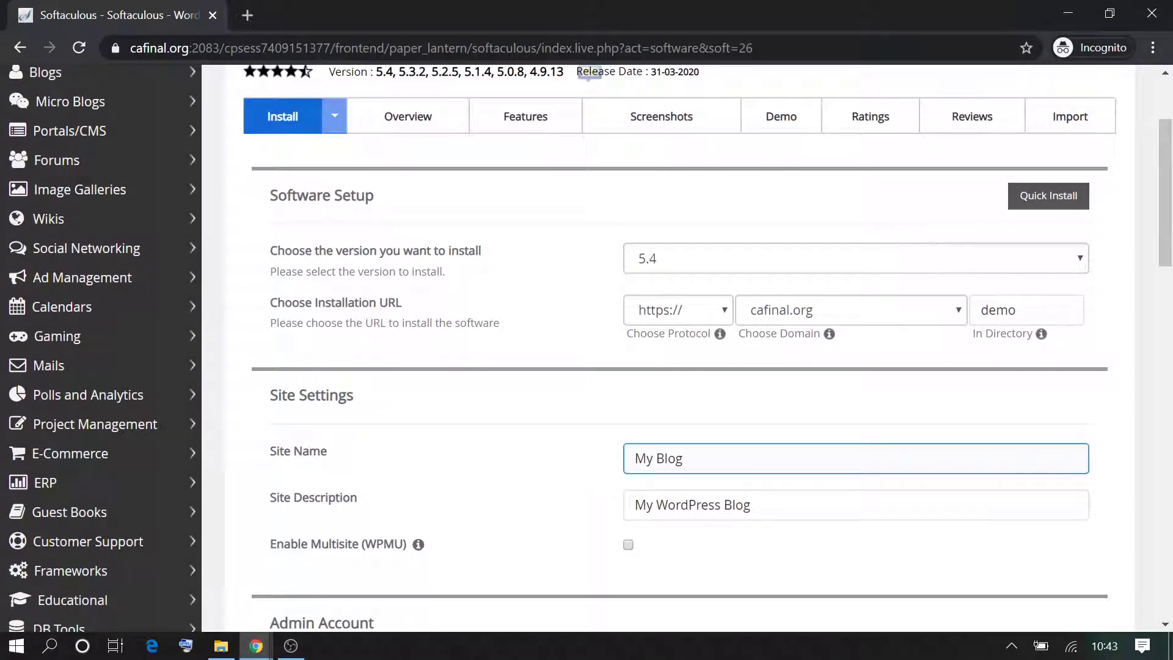
pyautogui.click(758, 504)
pyautogui.click(753, 459)
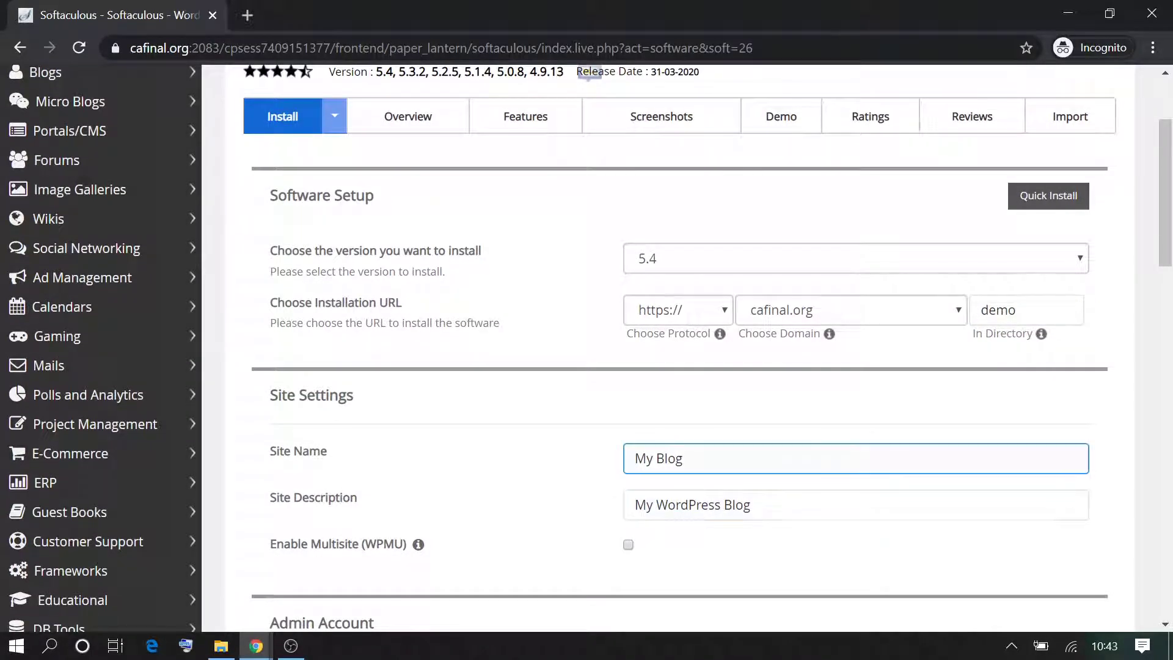
pyautogui.doubleClick(670, 459)
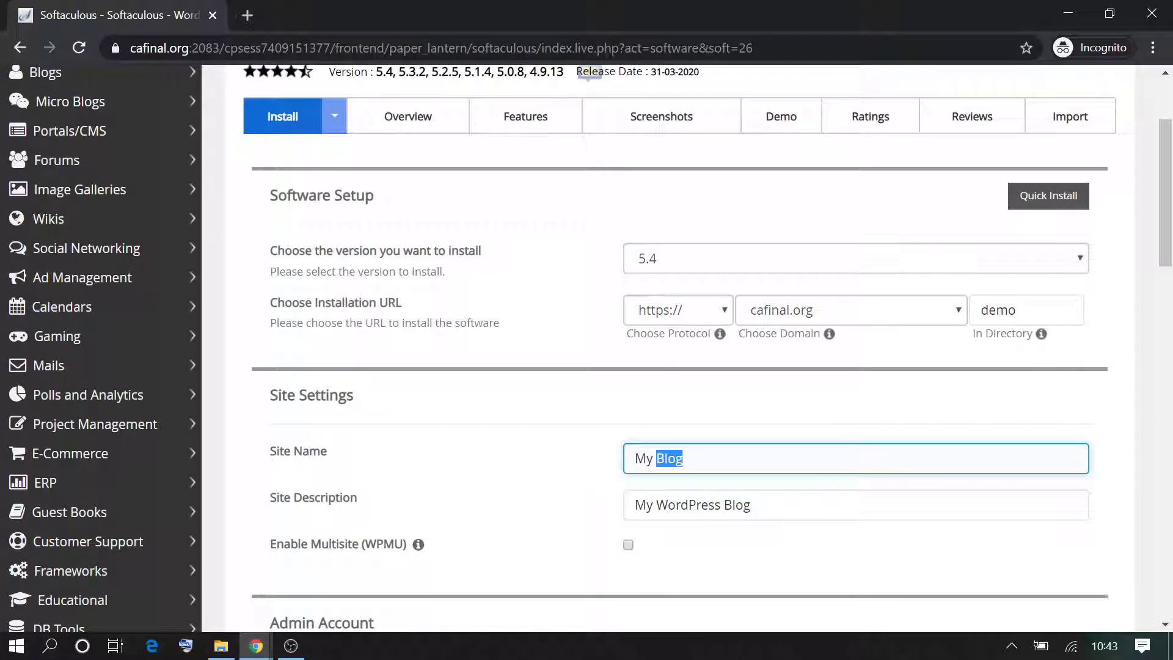
pyautogui.write('First Websi')
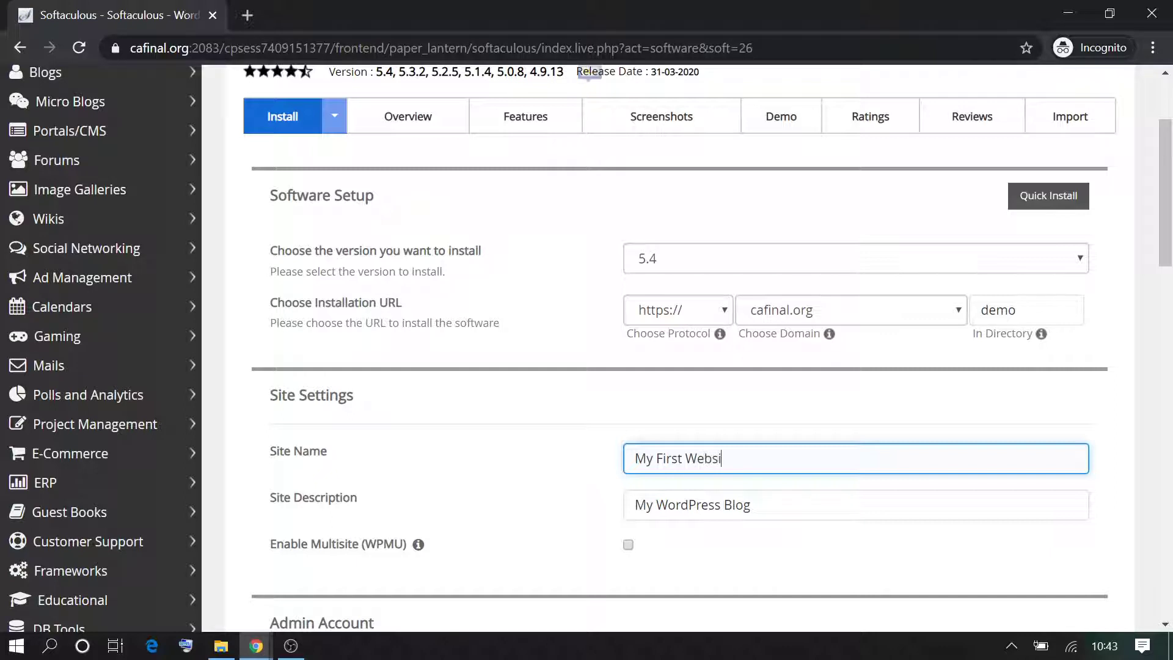
pyautogui.write('te')
pyautogui.press('Tab')
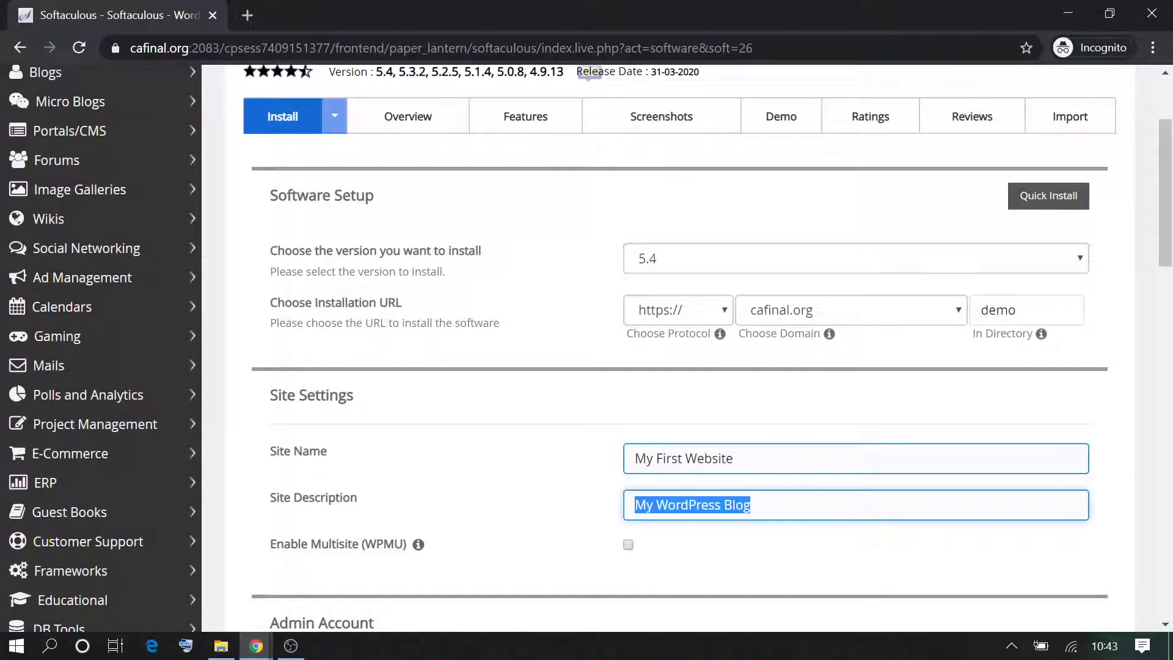
pyautogui.write('I love blogging on this website')
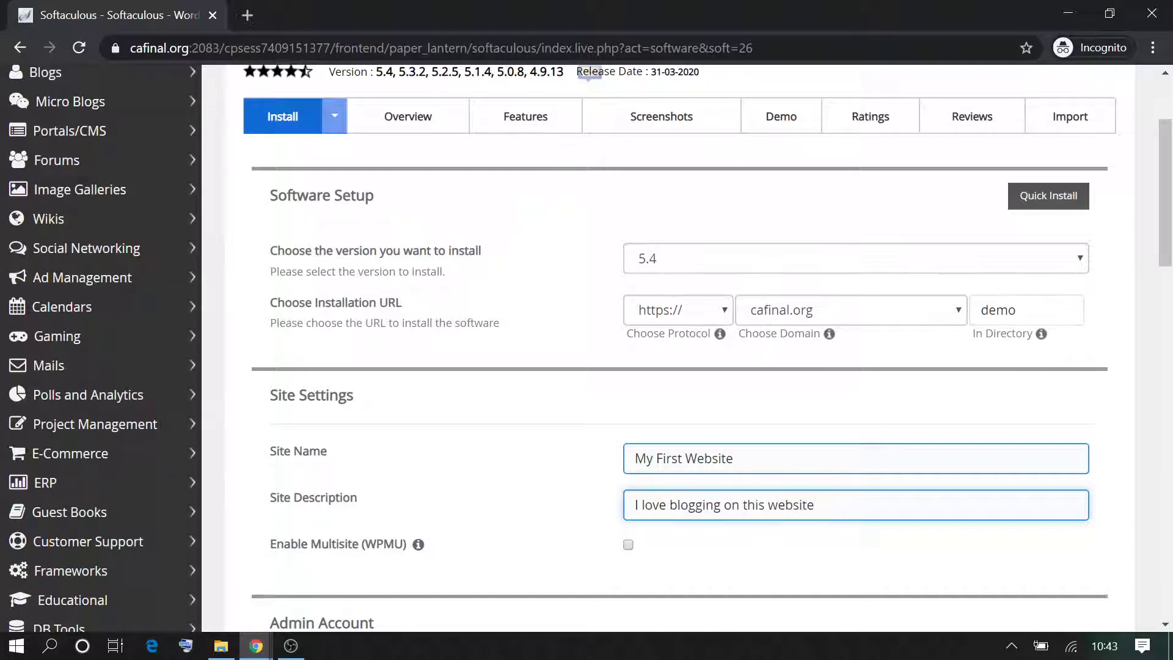
pyautogui.scroll(-1, 589, 74)
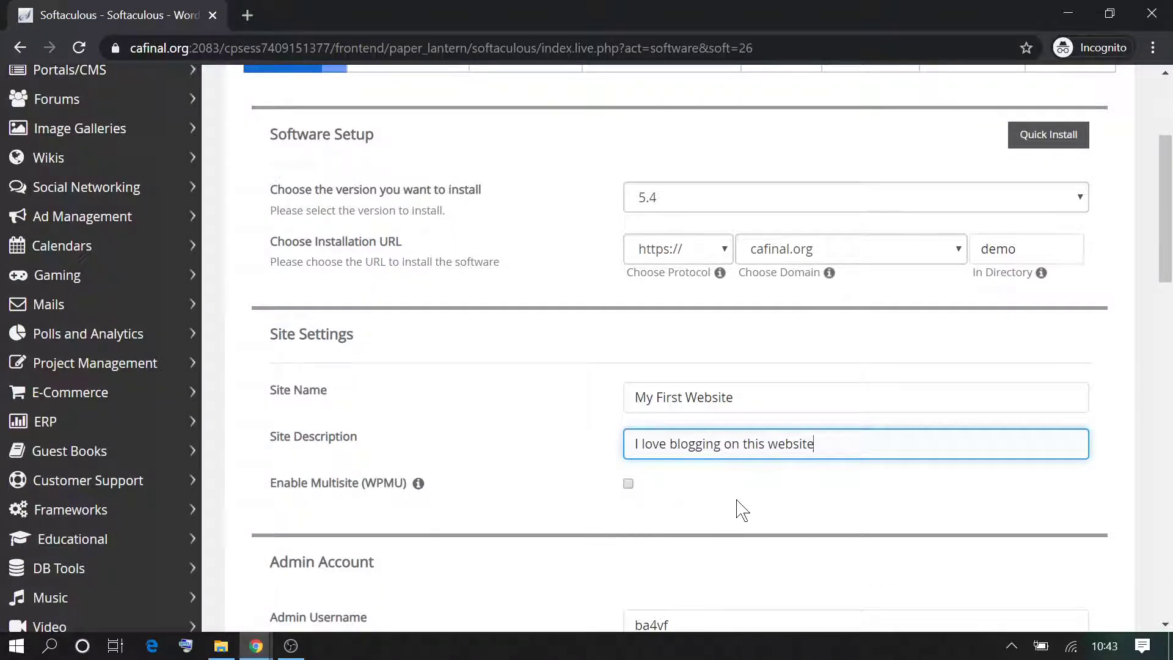
# Step: Replace the generated admin username with your own and set a Strong admin password
pyautogui.scroll(-2, 750, 510)
pyautogui.scroll(-3, 750, 511)
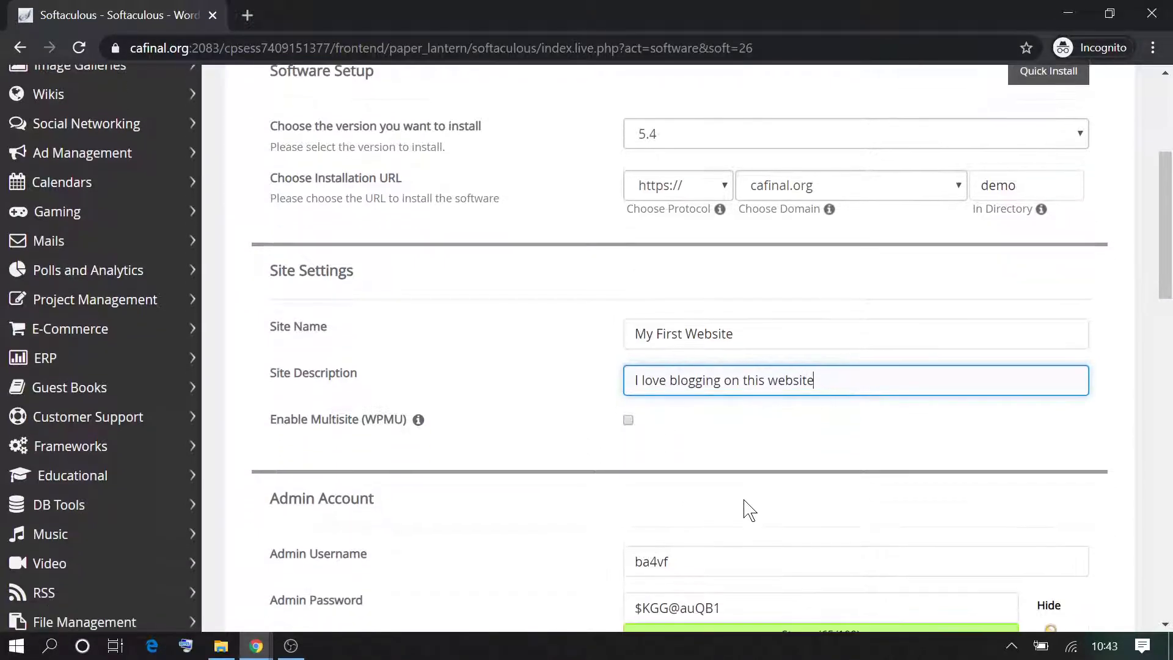
pyautogui.click(747, 505)
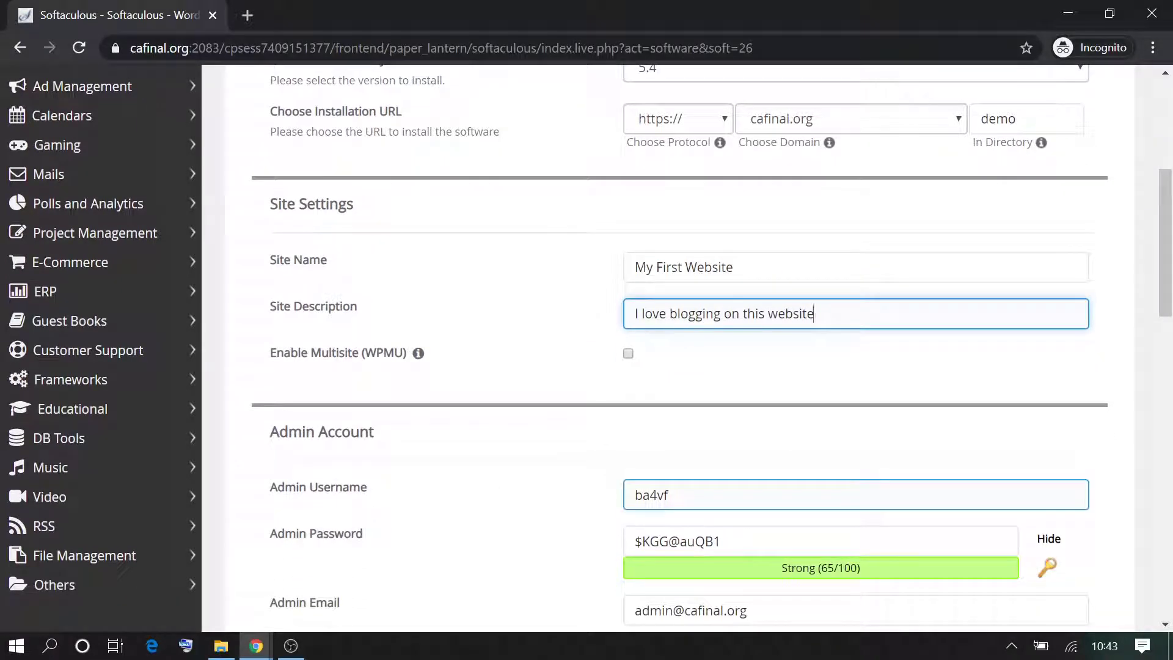
pyautogui.click(746, 501)
pyautogui.hotkey('ctrl', 'a')
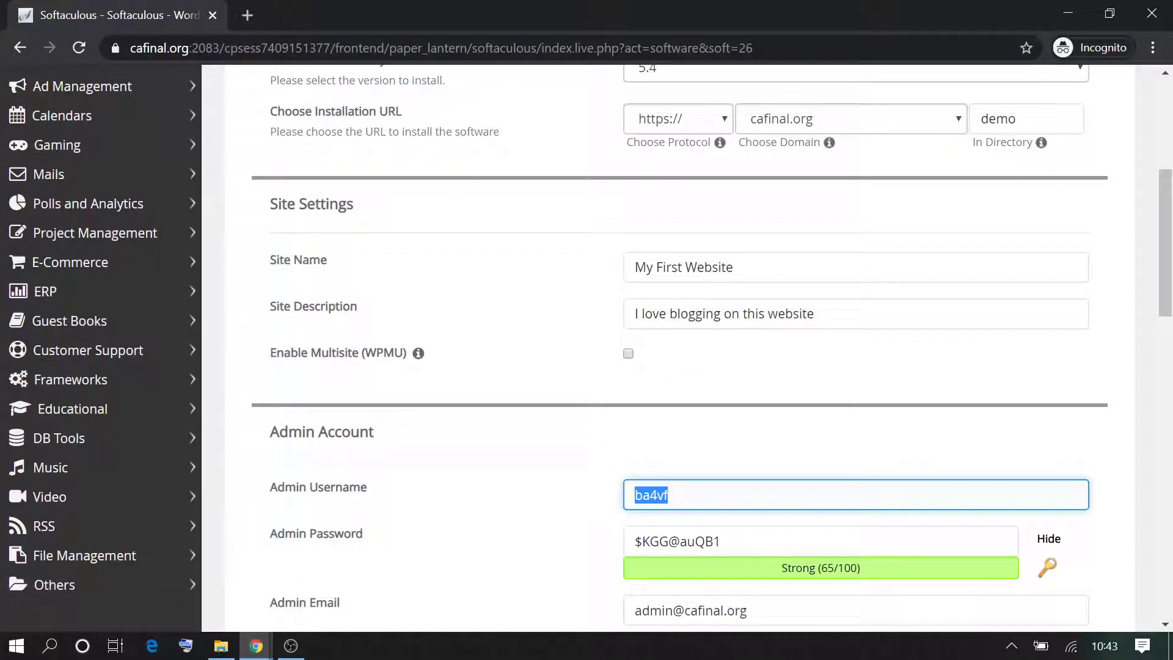
pyautogui.write('utpal')
pyautogui.press('Tab')
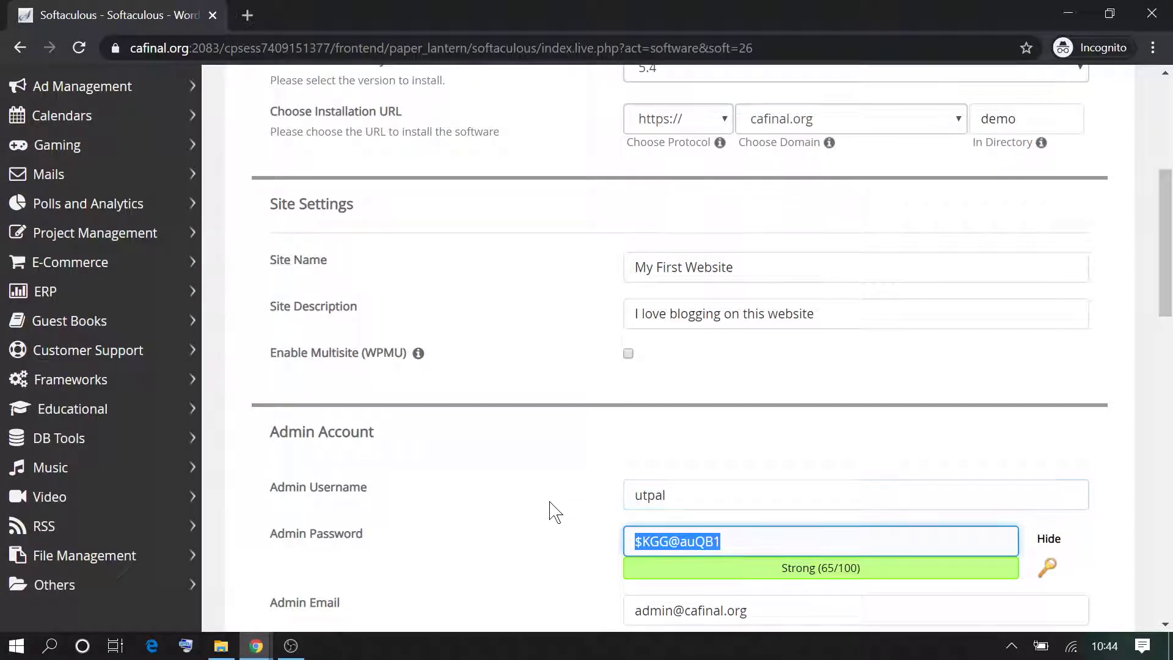
pyautogui.scroll(-2, 550, 511)
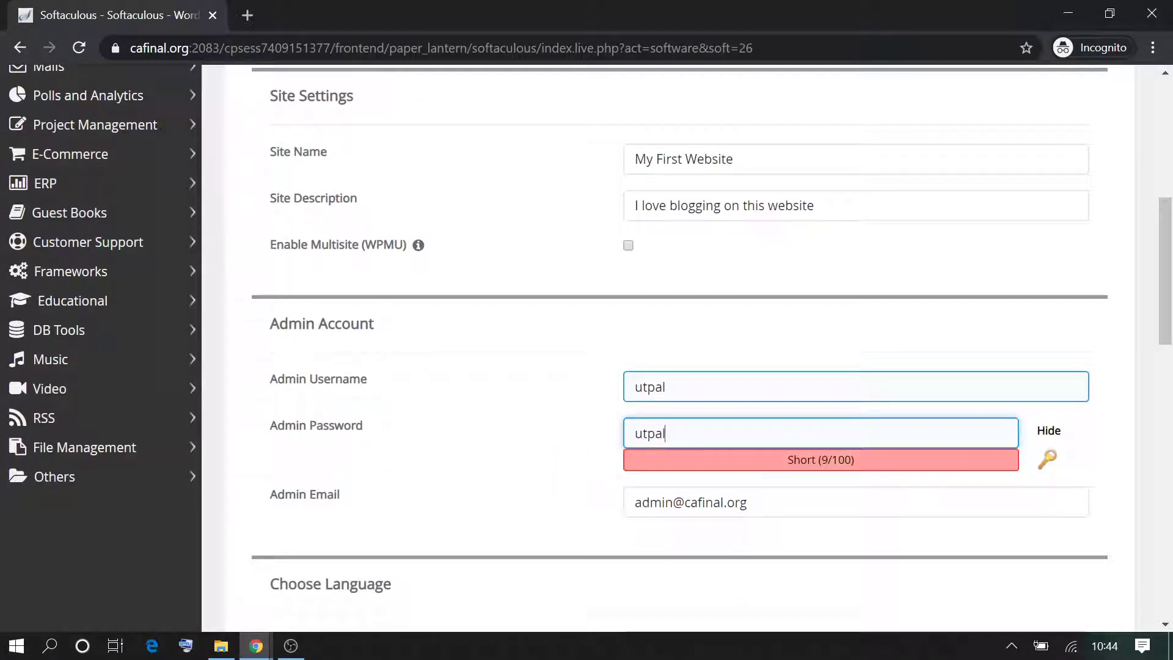
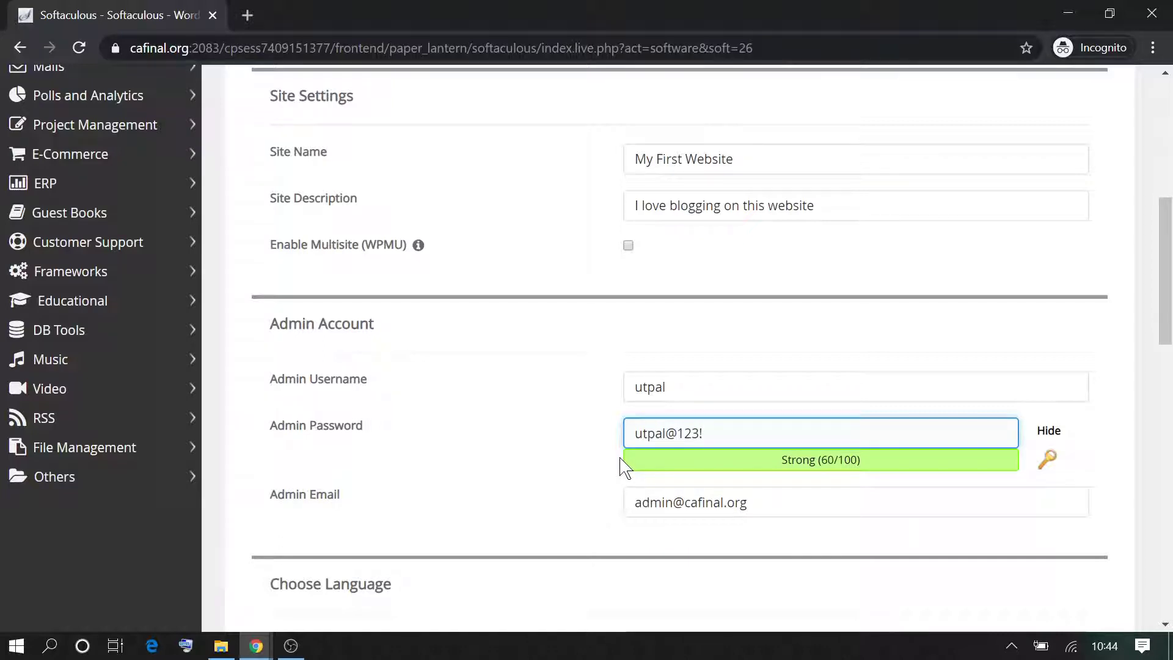
# Step: Replace the admin e-mail with your own address
pyautogui.scroll(-1, 621, 460)
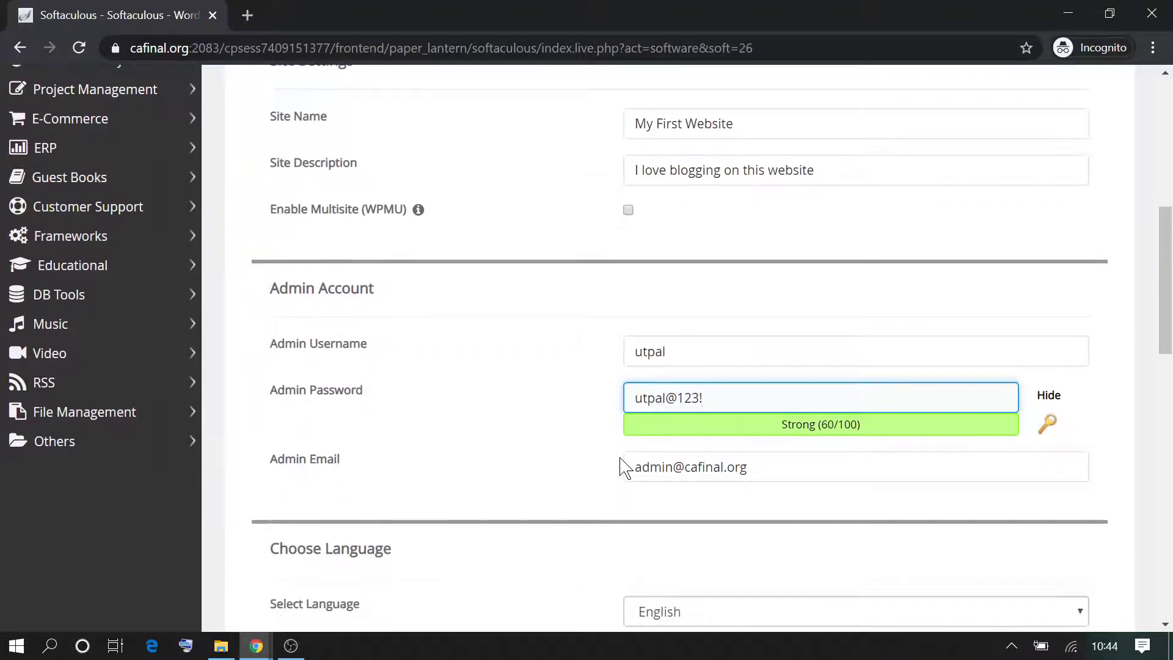
pyautogui.tripleClick(715, 467)
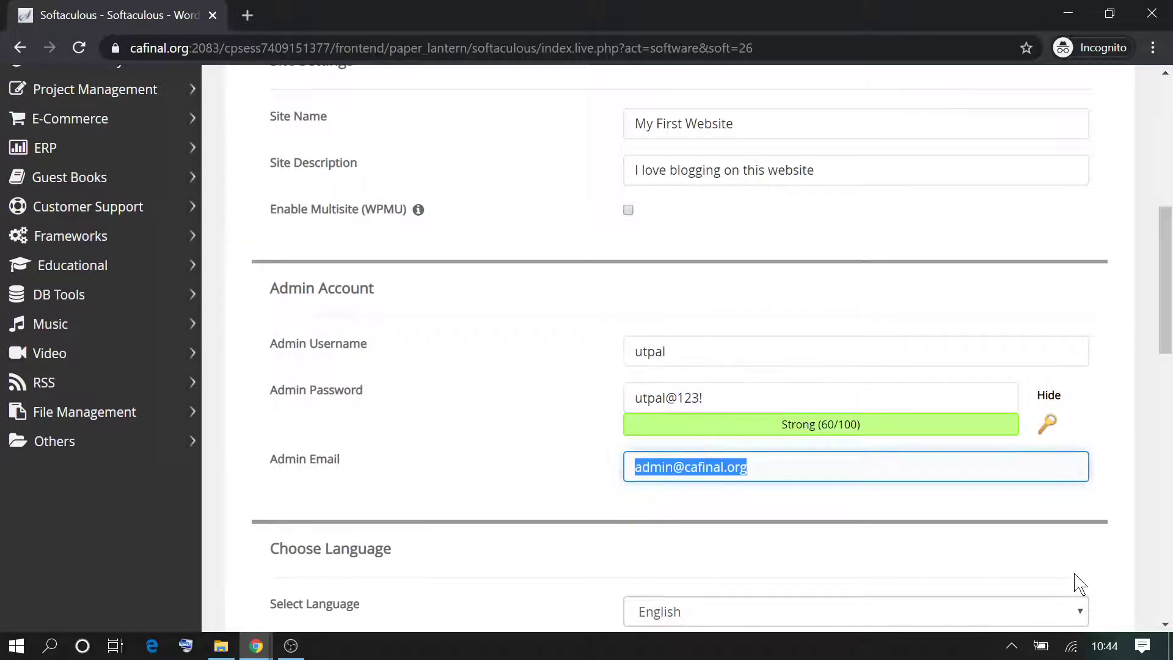
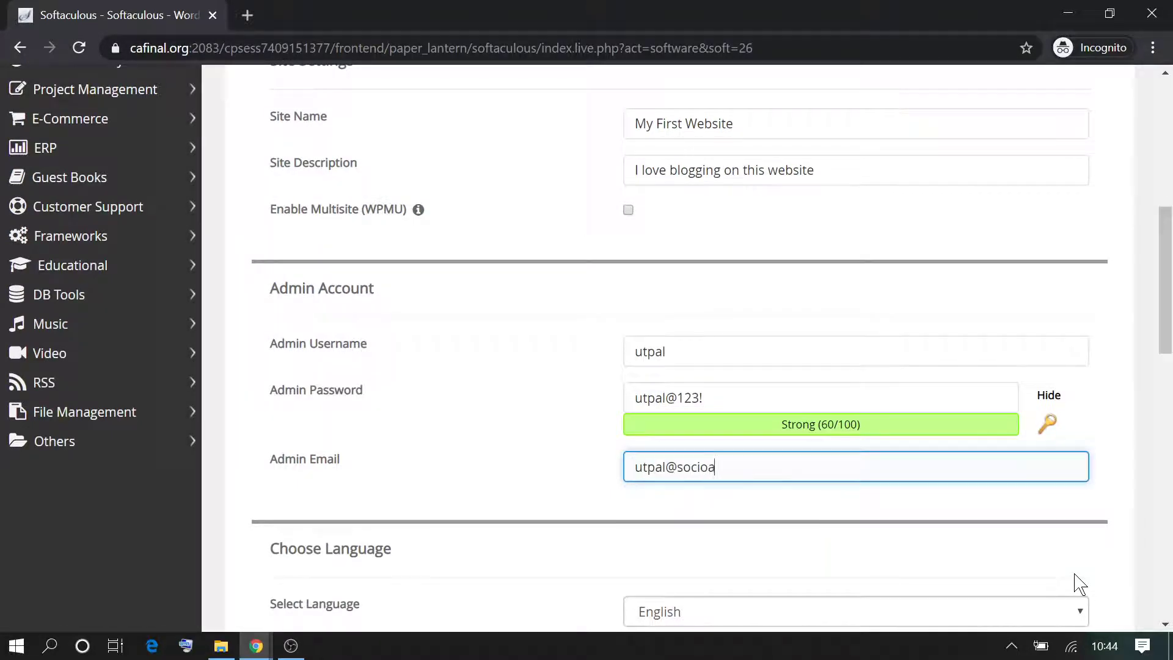
pyautogui.tripleClick(712, 467)
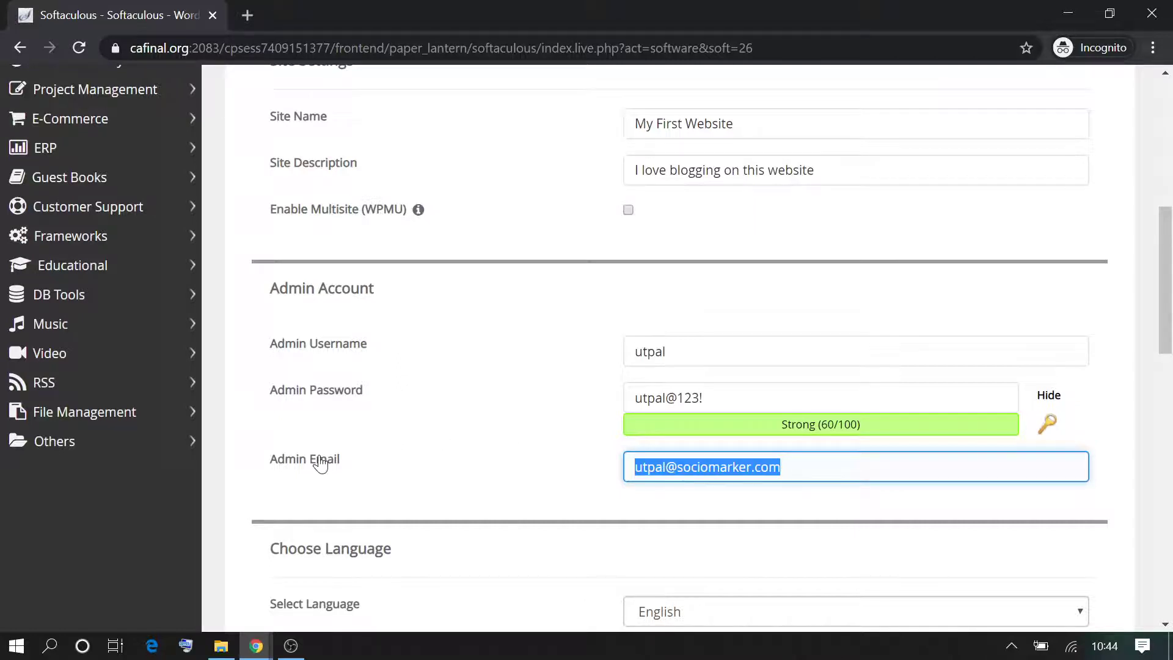
pyautogui.scroll(-1, 498, 502)
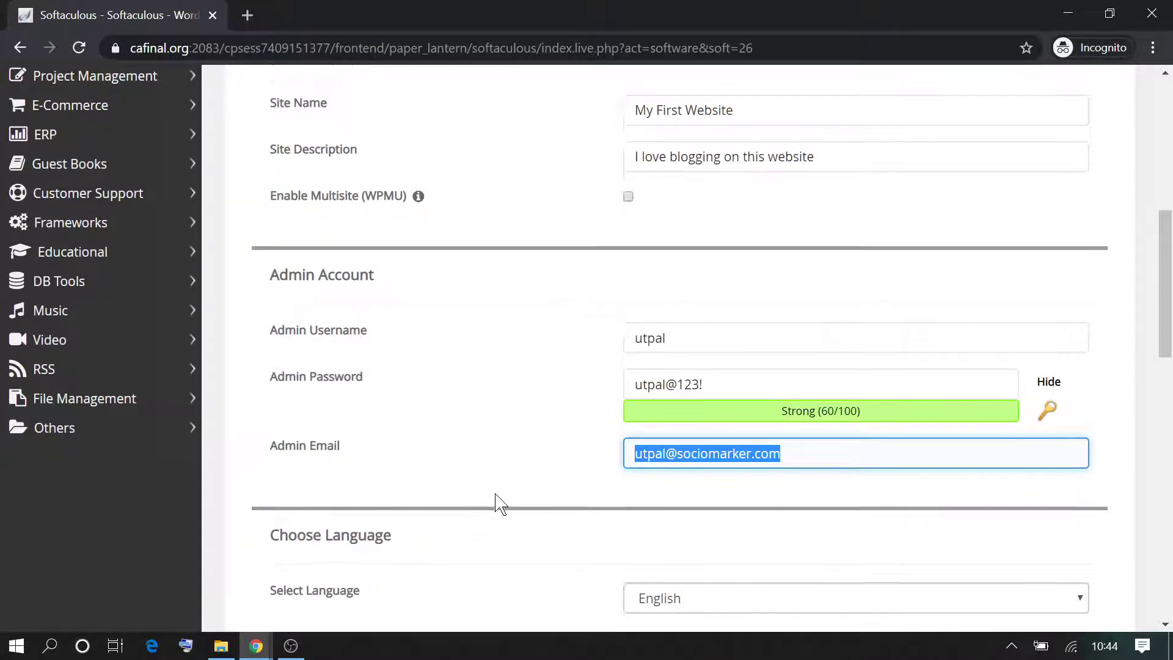
pyautogui.scroll(-2, 497, 502)
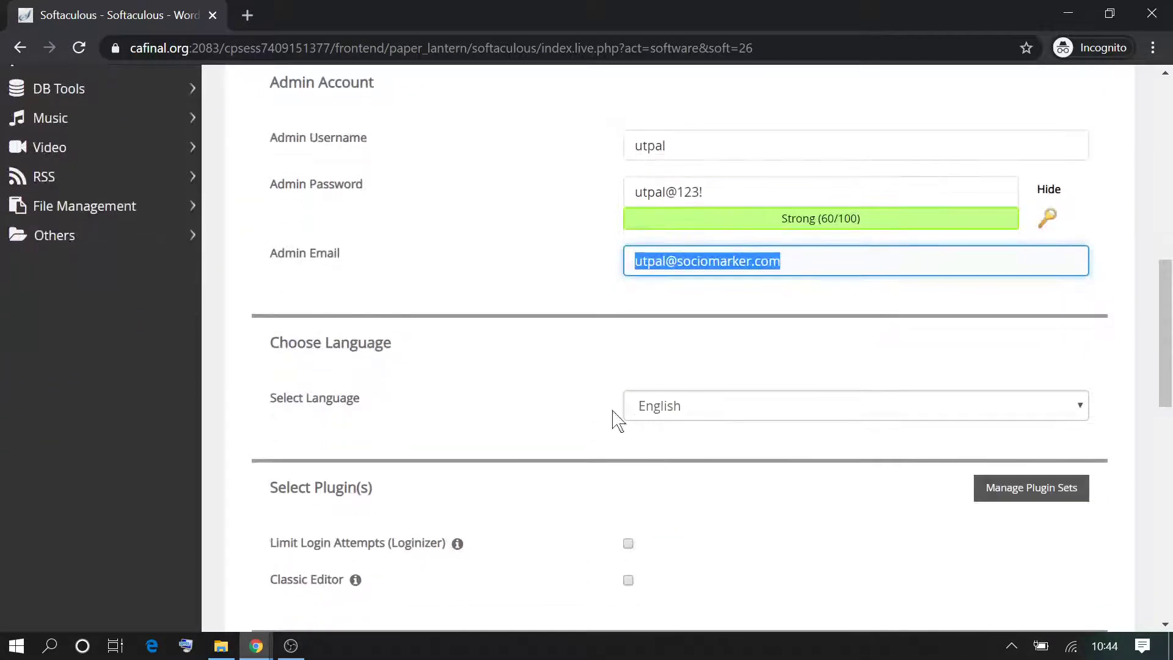
pyautogui.click(718, 416)
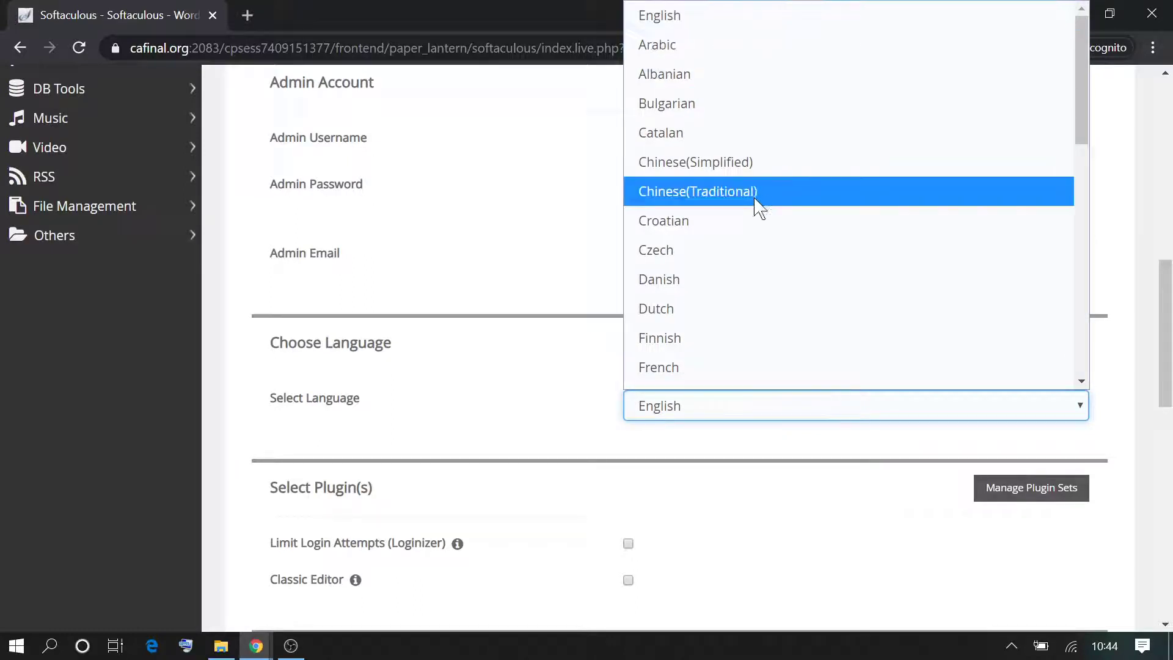
pyautogui.scroll(-6, 739, 327)
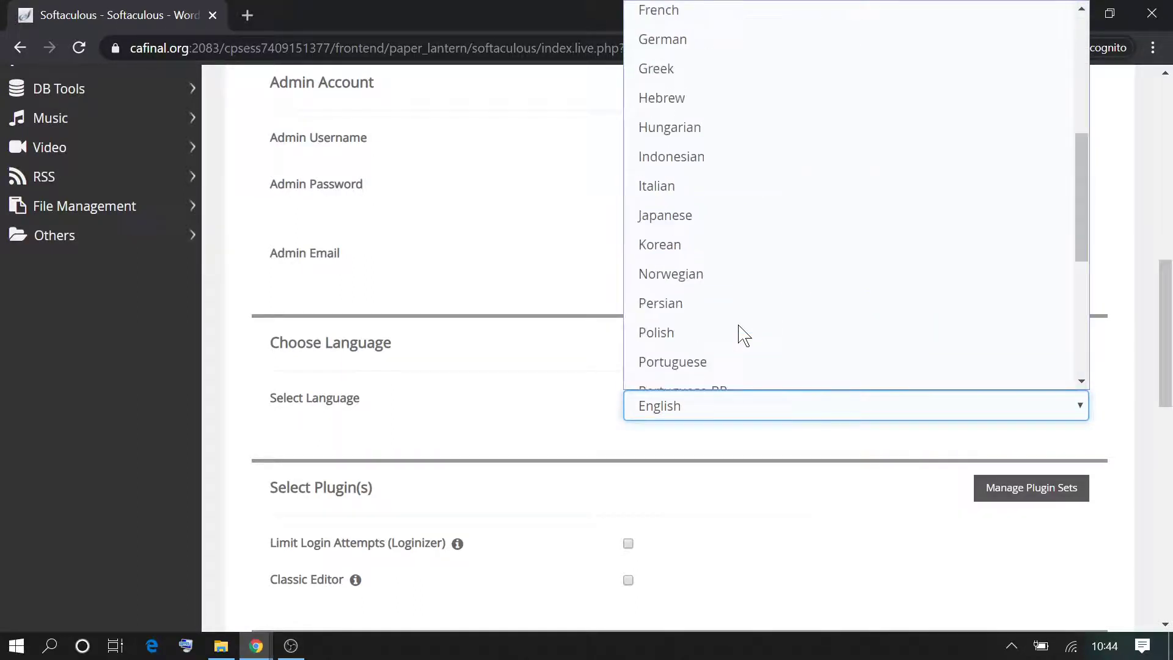
pyautogui.scroll(6, 739, 327)
pyautogui.click(802, 20)
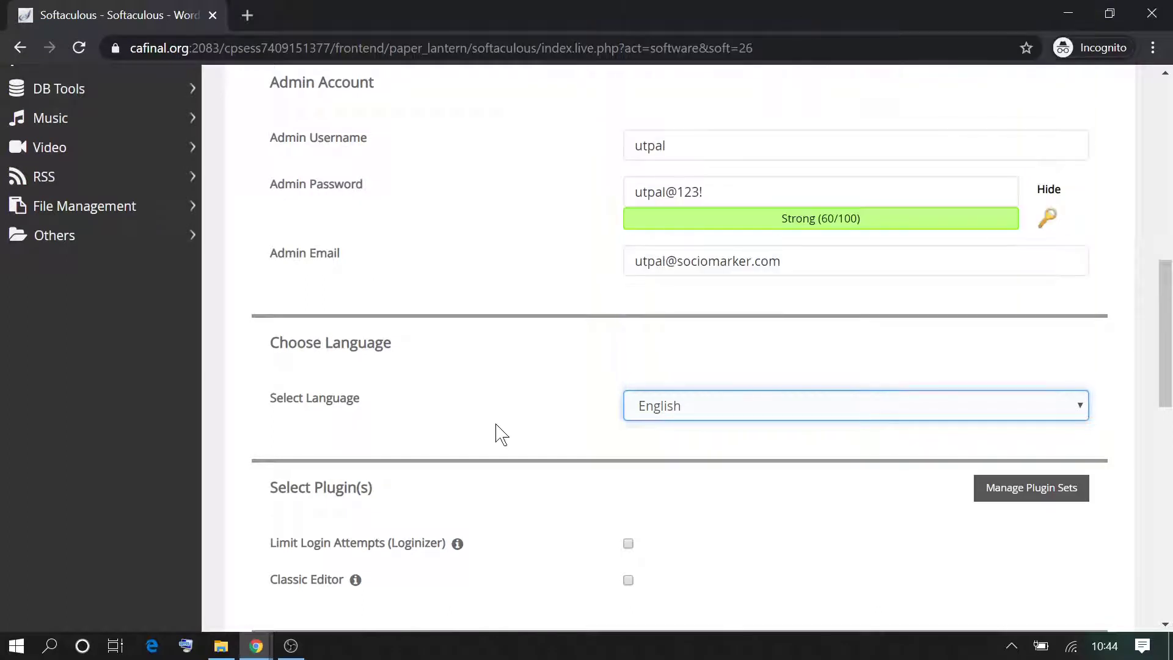
pyautogui.scroll(-1, 501, 433)
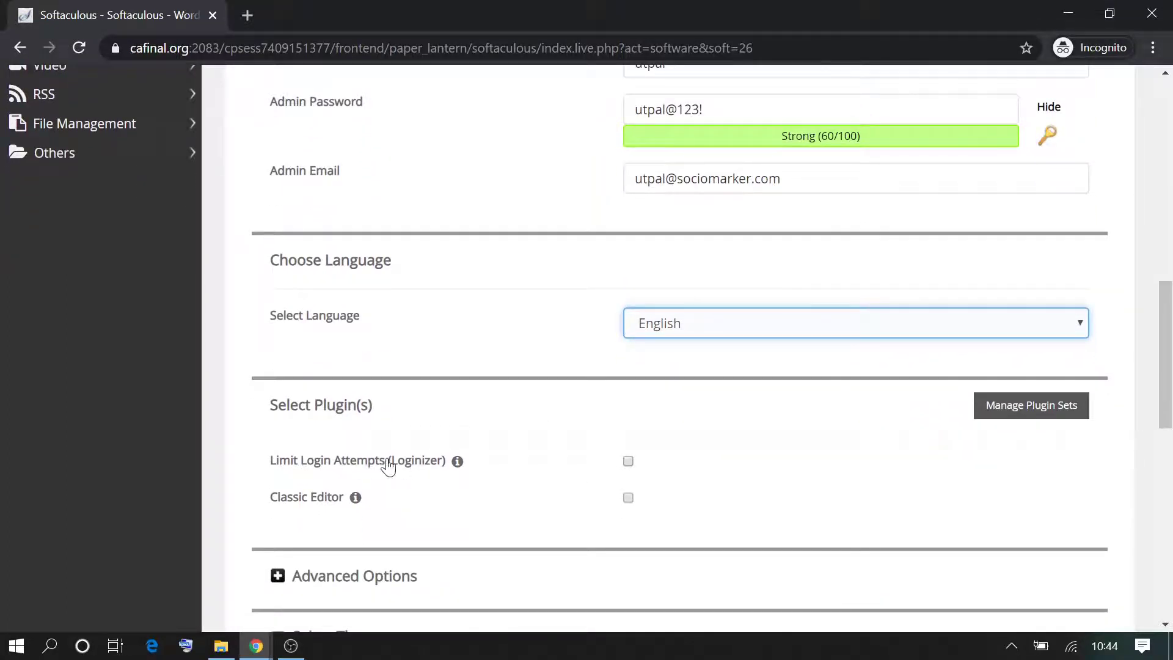
# Step: Tick the Limit Login Attempts (Loginizer) and Classic Editor plugins, then expand Advanced Options
pyautogui.scroll(-1, 707, 438)
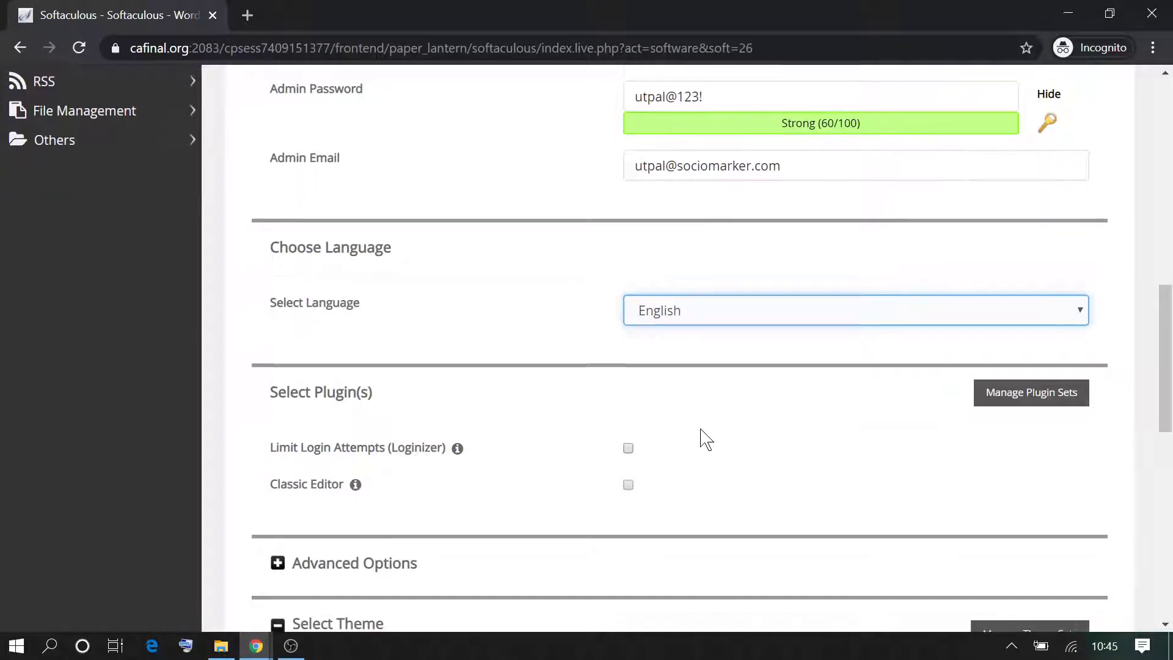
pyautogui.click(628, 445)
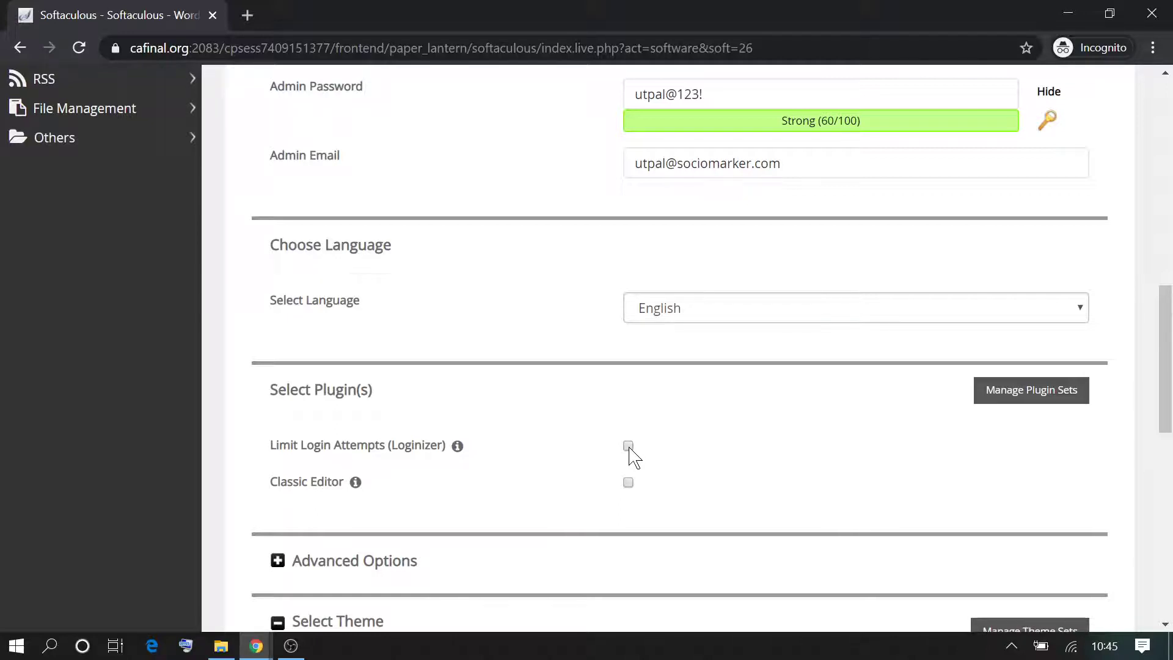
pyautogui.click(629, 446)
pyautogui.scroll(-1, 654, 472)
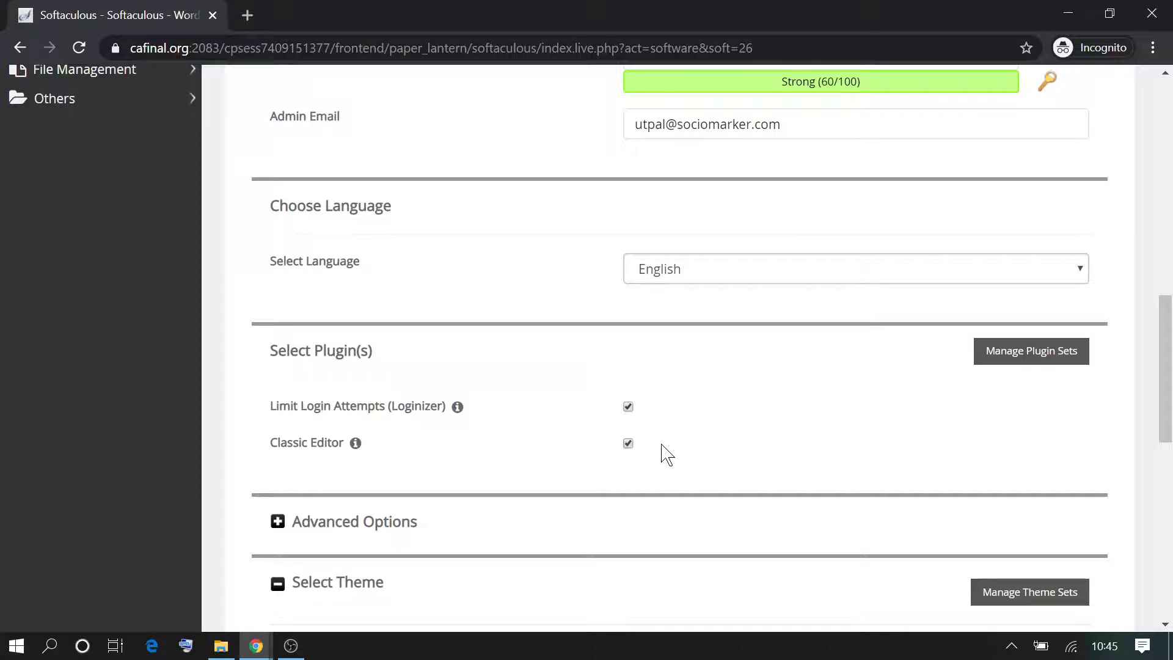
pyautogui.scroll(-2, 673, 453)
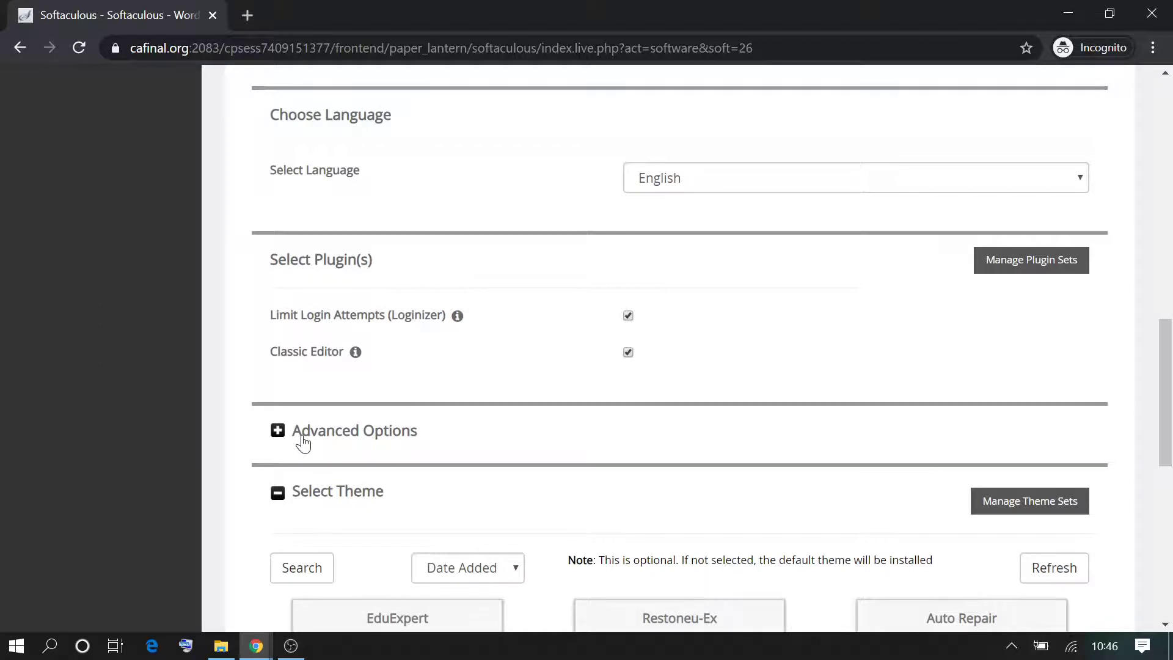
pyautogui.click(304, 442)
# Step: Keep database wp442 and prefix wpsq_, set Do not Auto Upgrade, and collapse Advanced Options
pyautogui.click(747, 496)
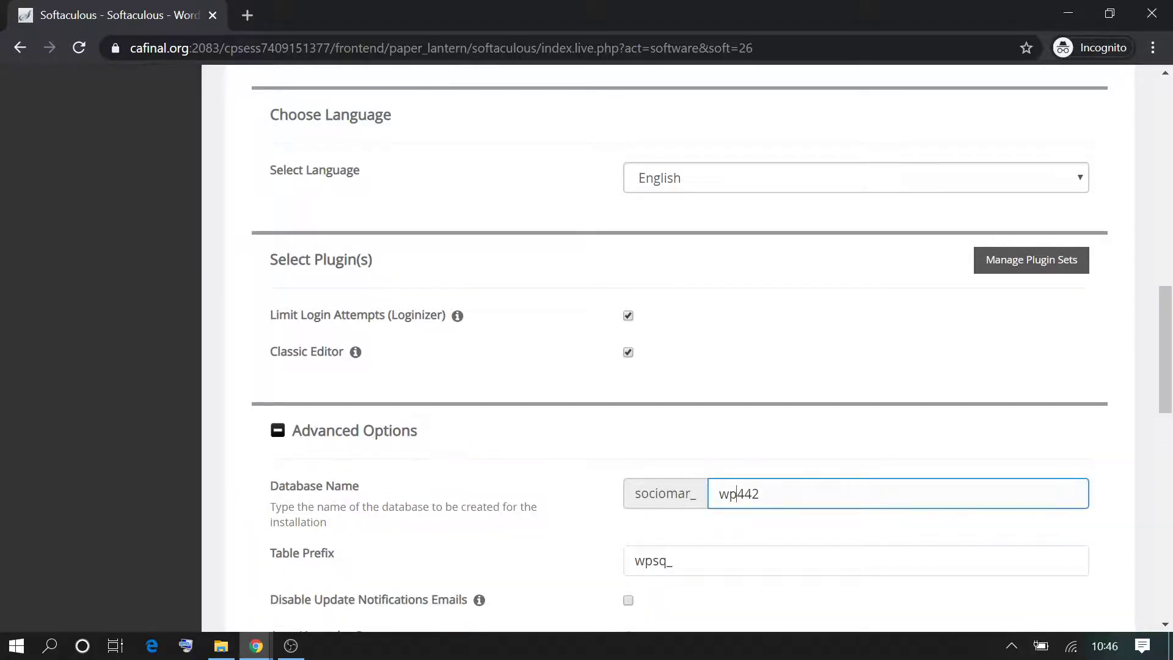
pyautogui.doubleClick(737, 494)
pyautogui.scroll(-3, 493, 536)
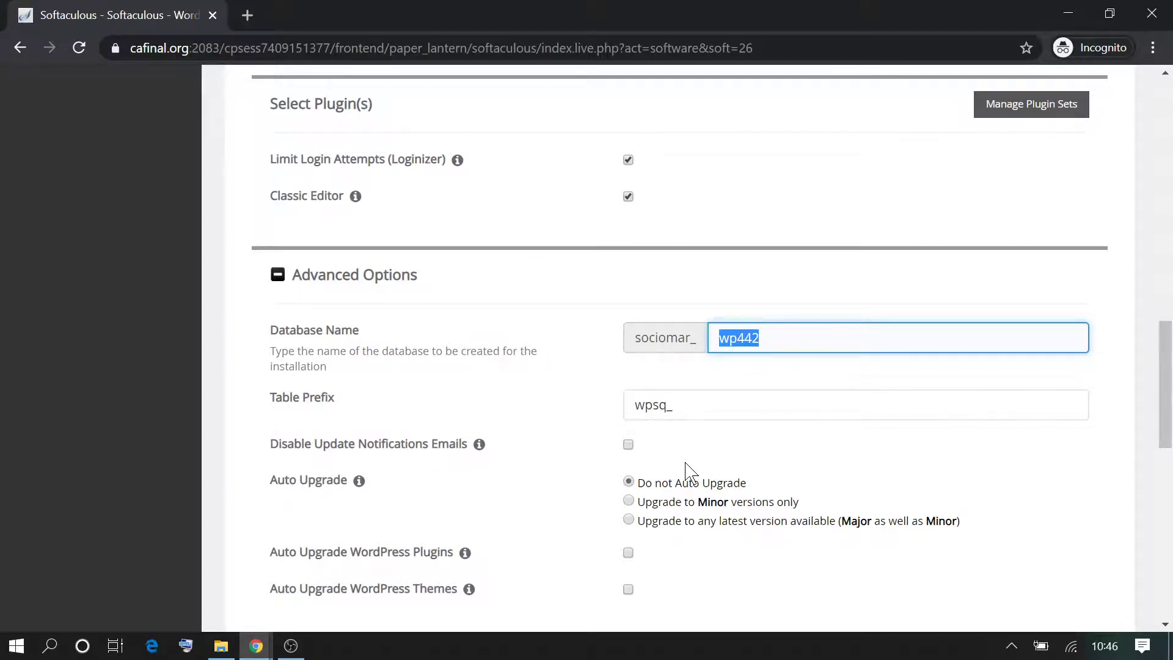
pyautogui.click(628, 502)
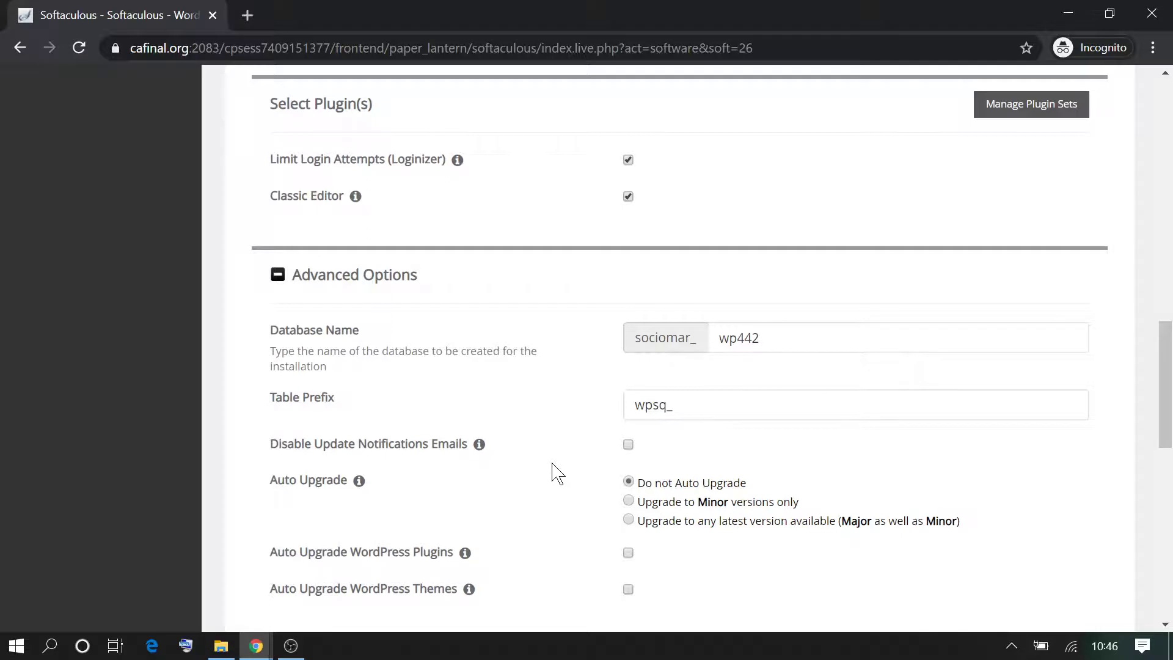
pyautogui.click(277, 279)
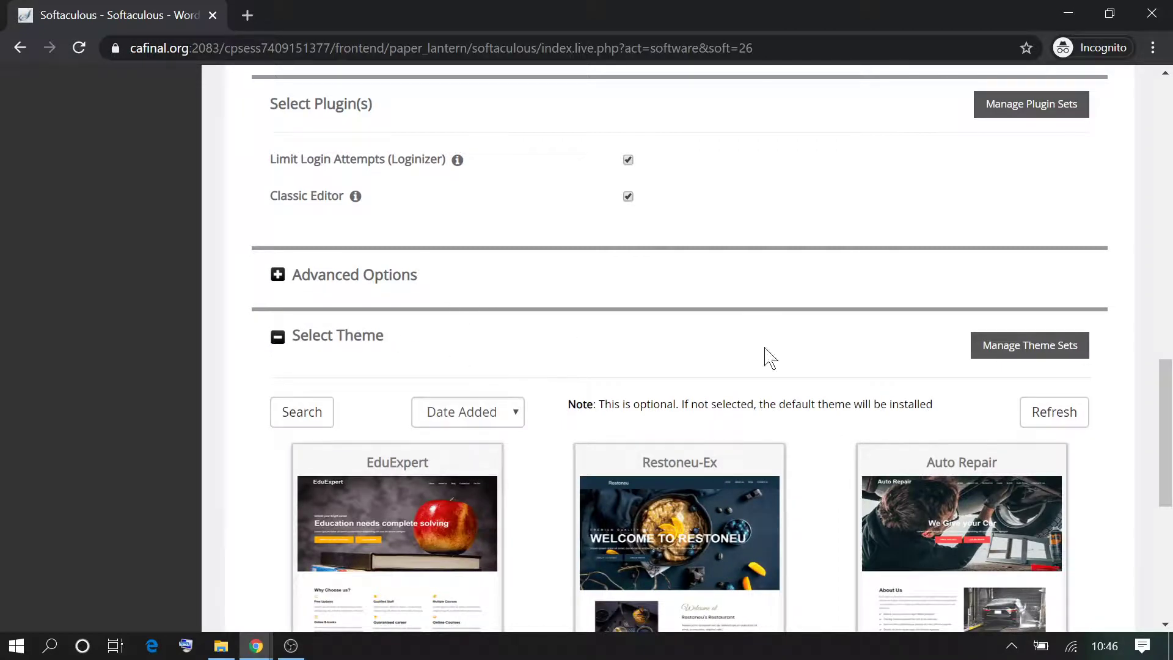
pyautogui.scroll(-1, 767, 357)
pyautogui.scroll(-3, 767, 358)
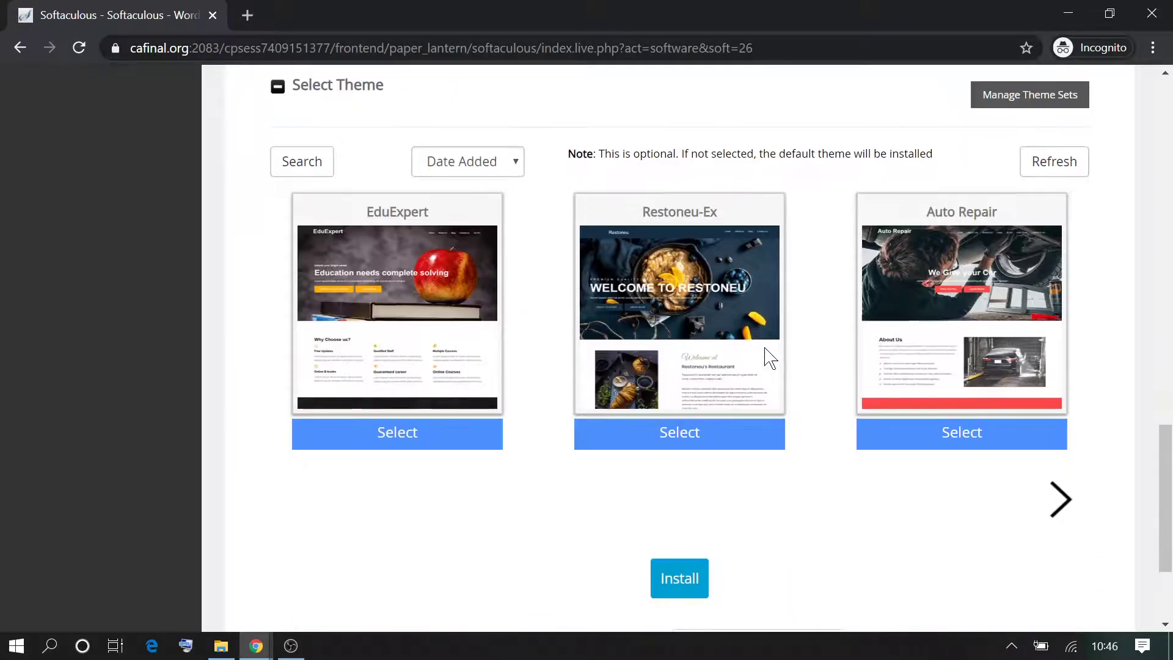
pyautogui.click(1068, 513)
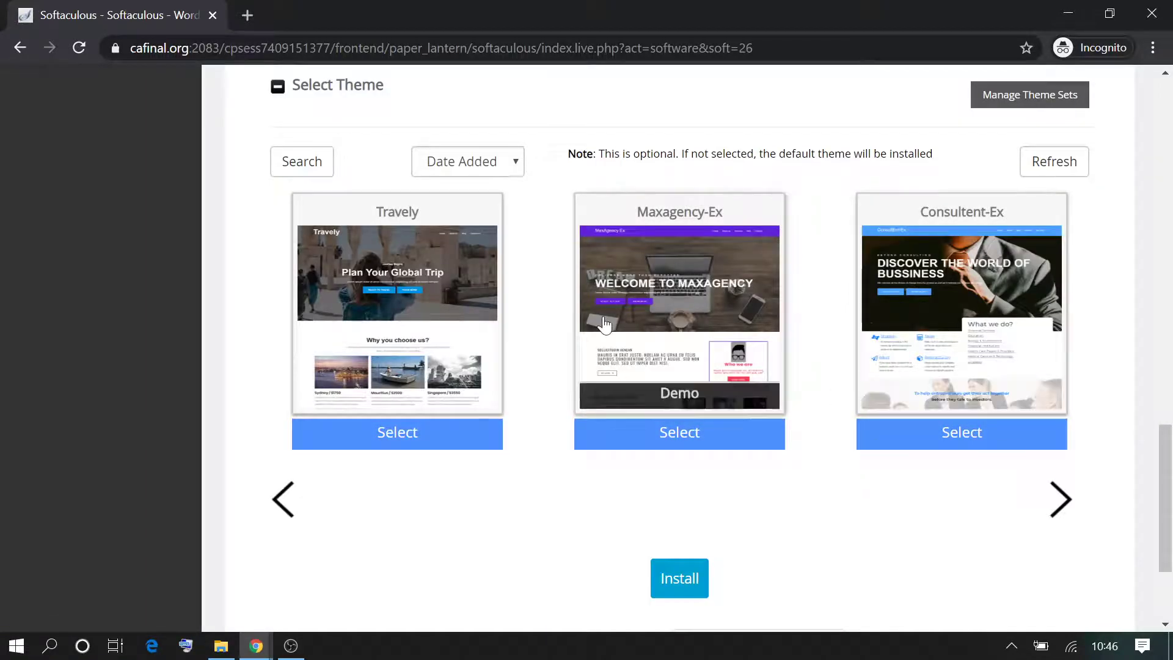
pyautogui.moveTo(407, 329)
pyautogui.scroll(-3, 812, 581)
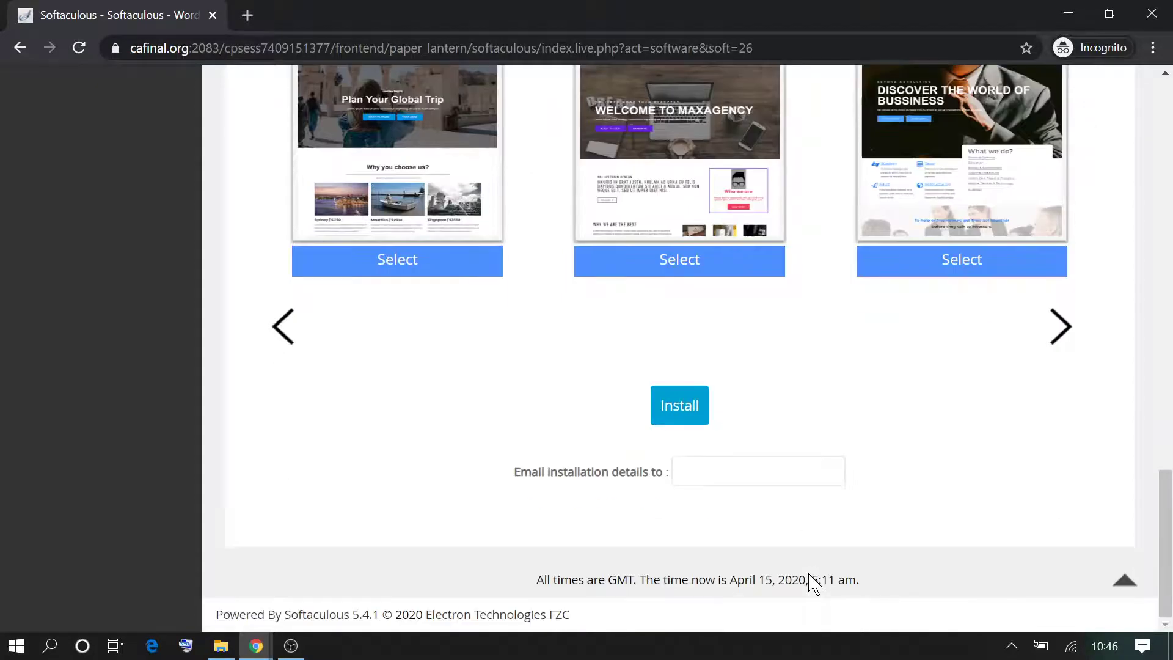
# Step: Fill the installation-details e-mail field with a saved address
pyautogui.click(758, 471)
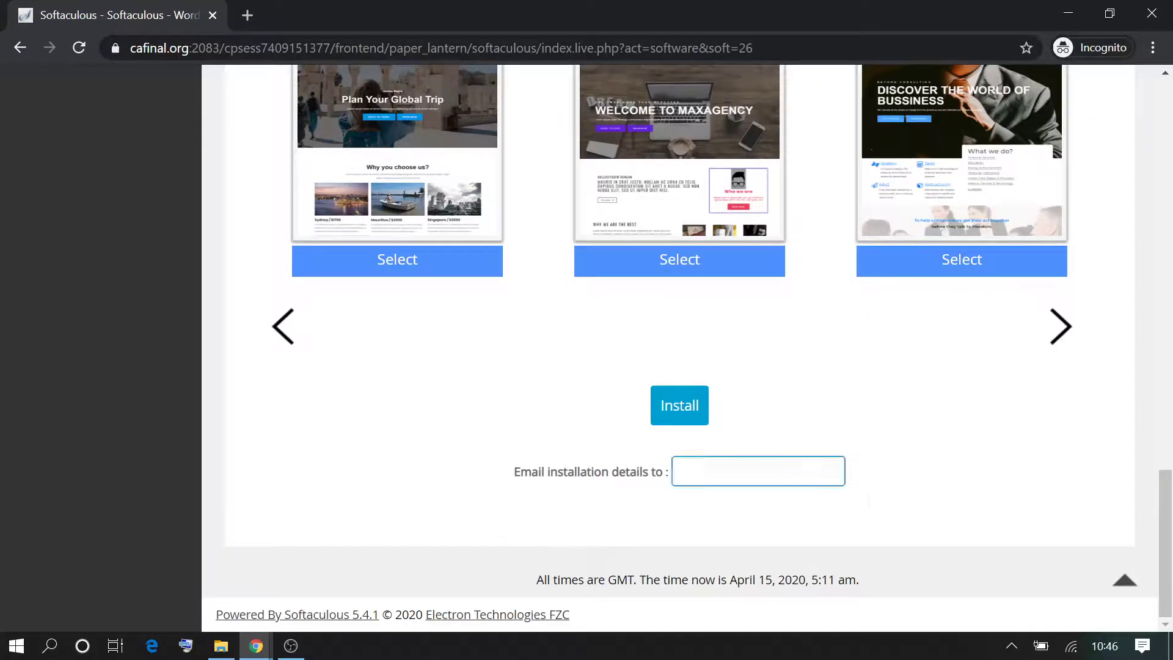
pyautogui.click(757, 472)
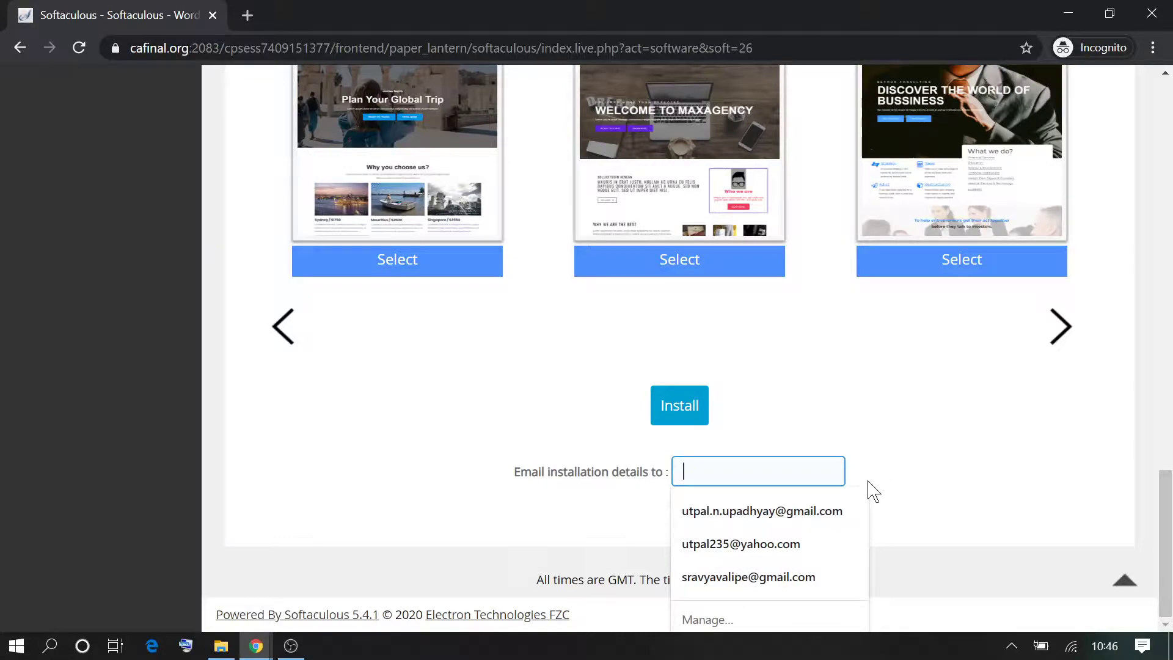
pyautogui.click(857, 511)
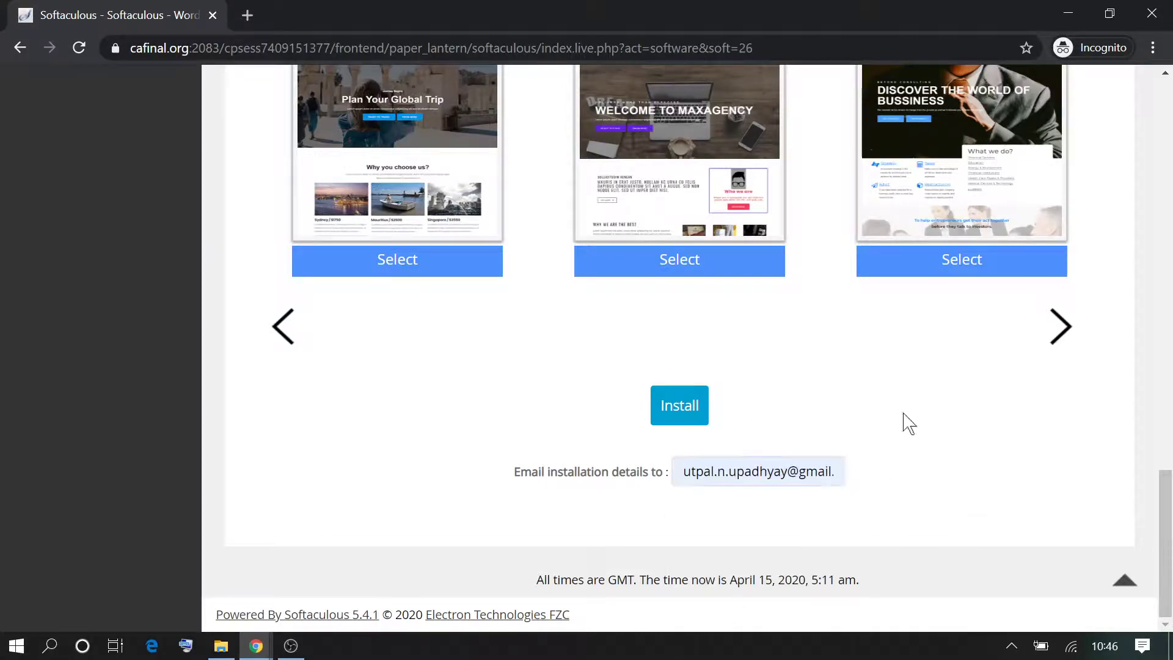
# Step: Review the form and install WordPress at cafinal.org/demo
pyautogui.scroll(20, 960, 475)
pyautogui.scroll(-5, 961, 476)
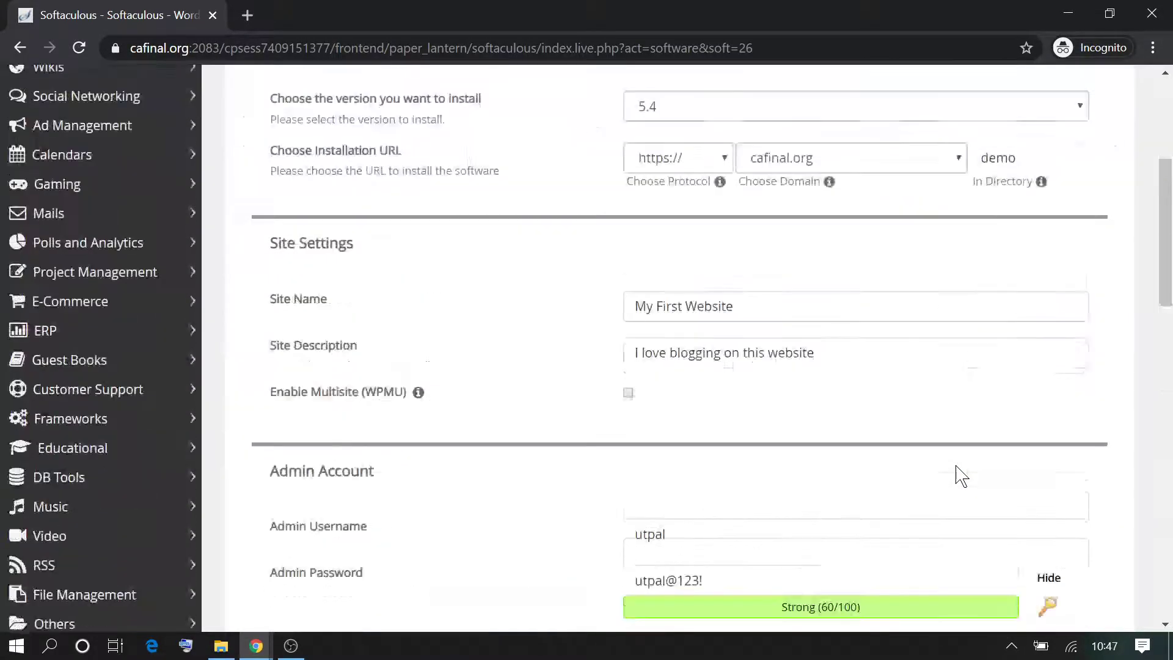
pyautogui.scroll(-20, 961, 476)
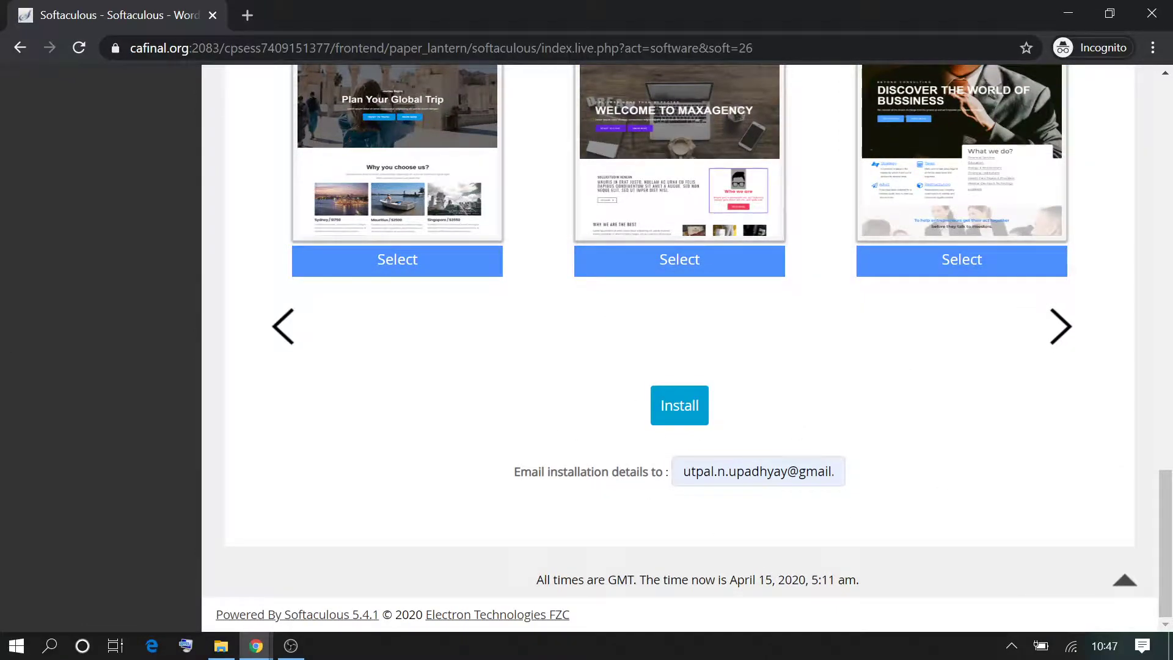
pyautogui.scroll(1, 898, 425)
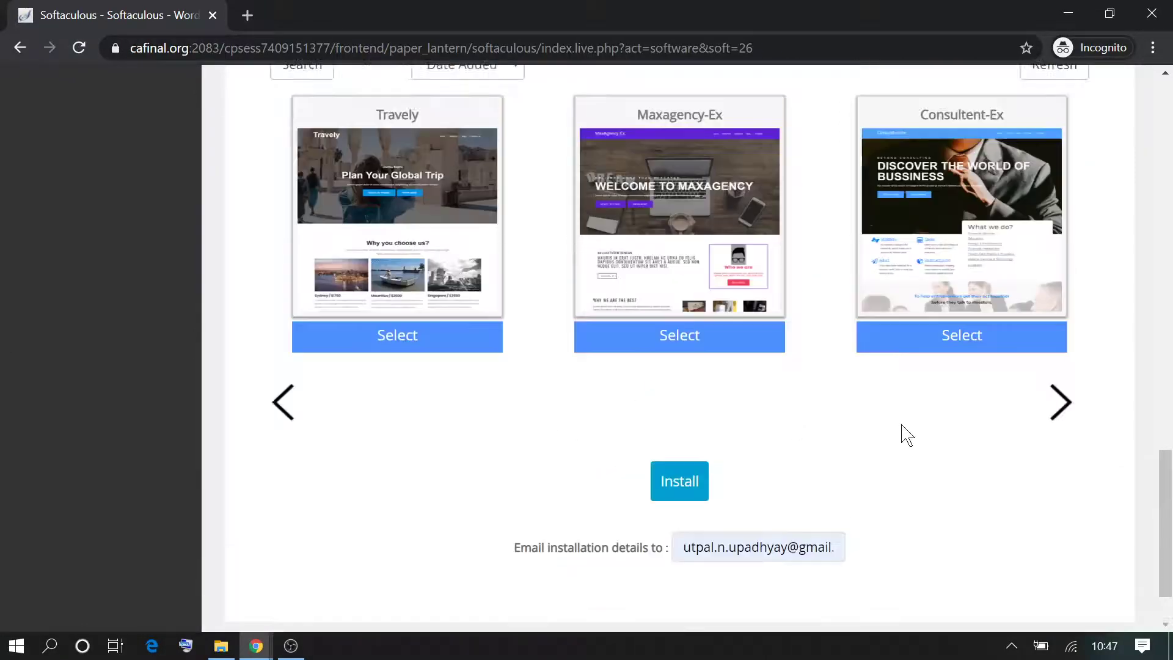
pyautogui.scroll(20, 907, 435)
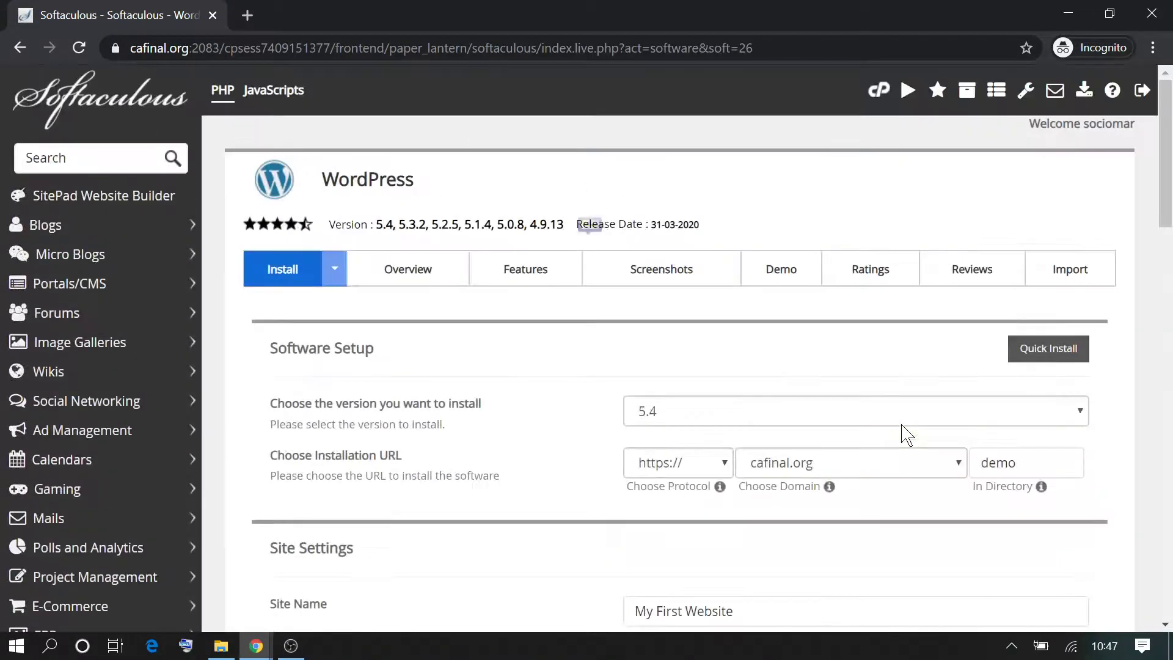
pyautogui.scroll(-15, 907, 435)
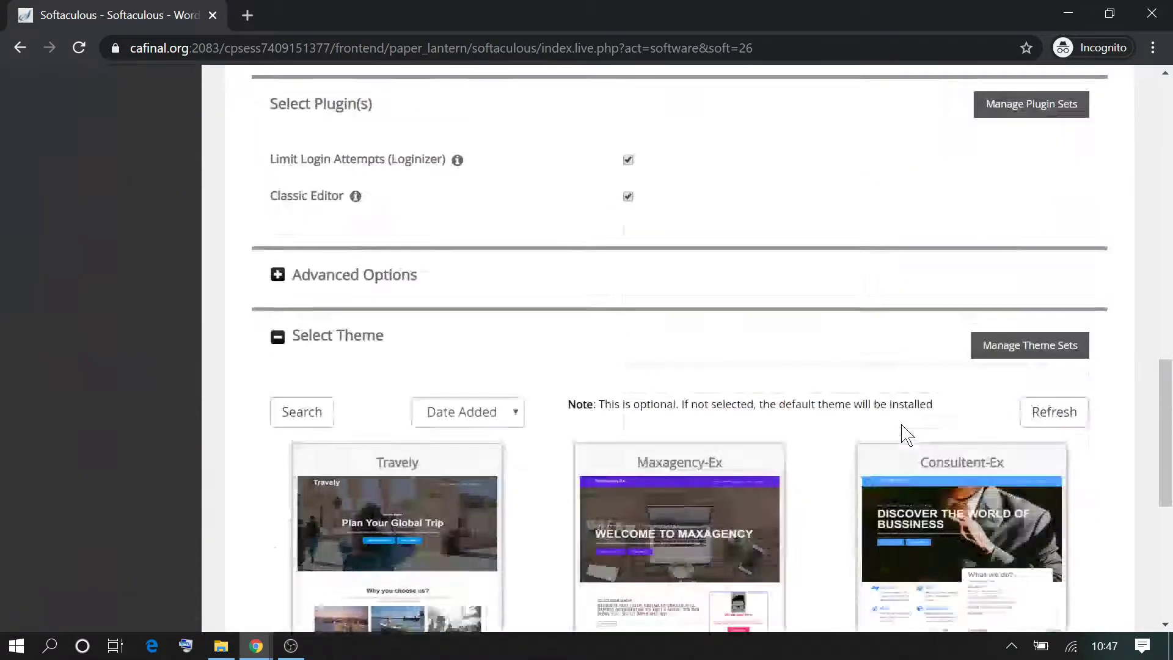
pyautogui.scroll(-6, 908, 436)
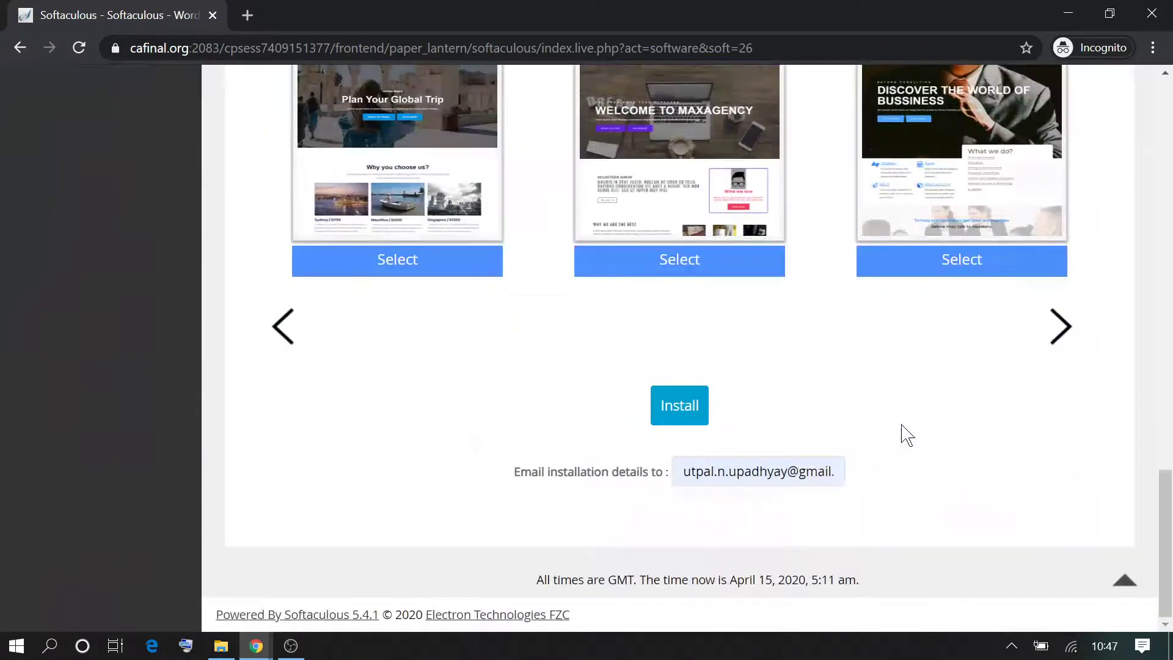
pyautogui.click(692, 413)
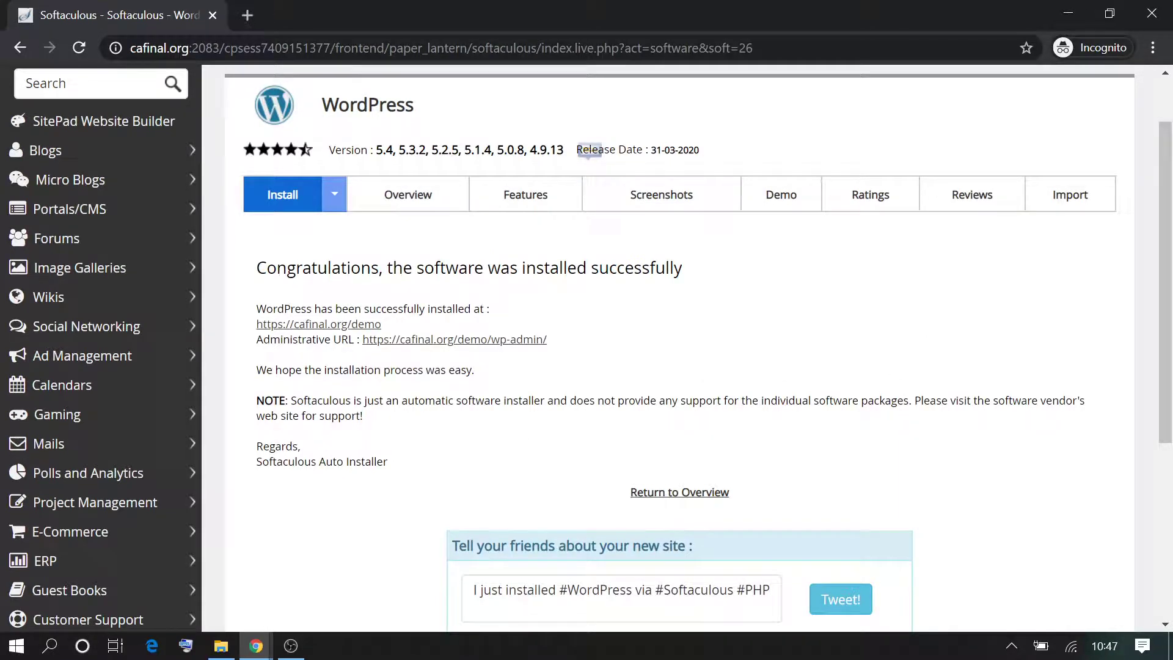
pyautogui.rightClick(330, 337)
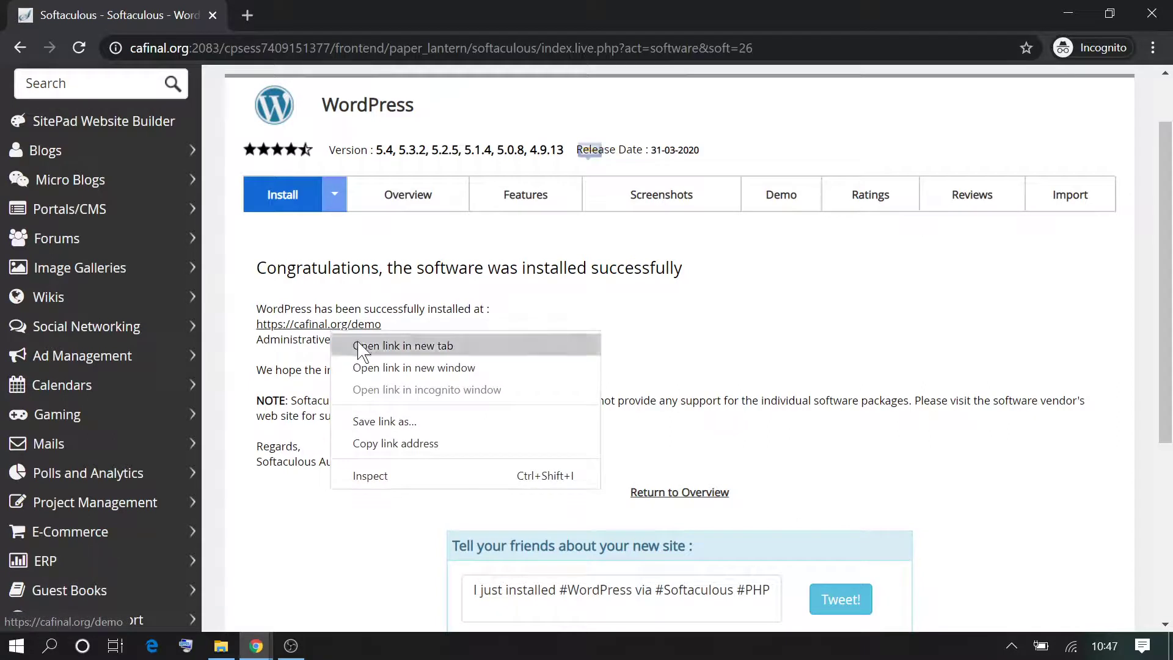
pyautogui.click(362, 343)
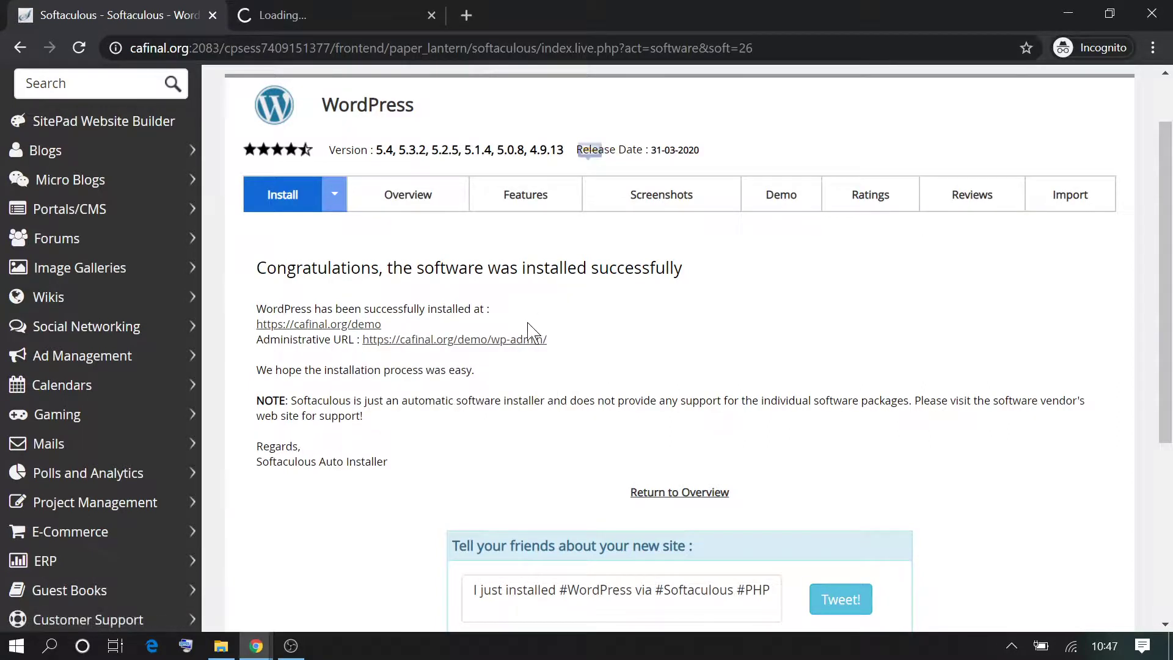
pyautogui.tripleClick(309, 340)
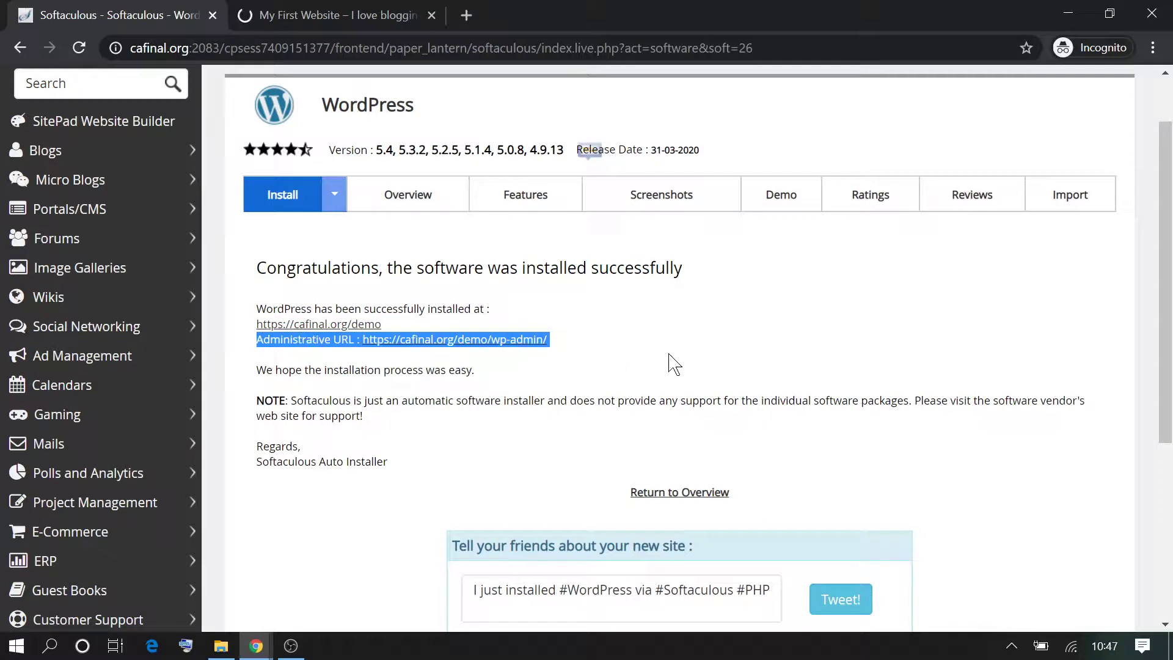
pyautogui.click(401, 332)
pyautogui.rightClick(405, 339)
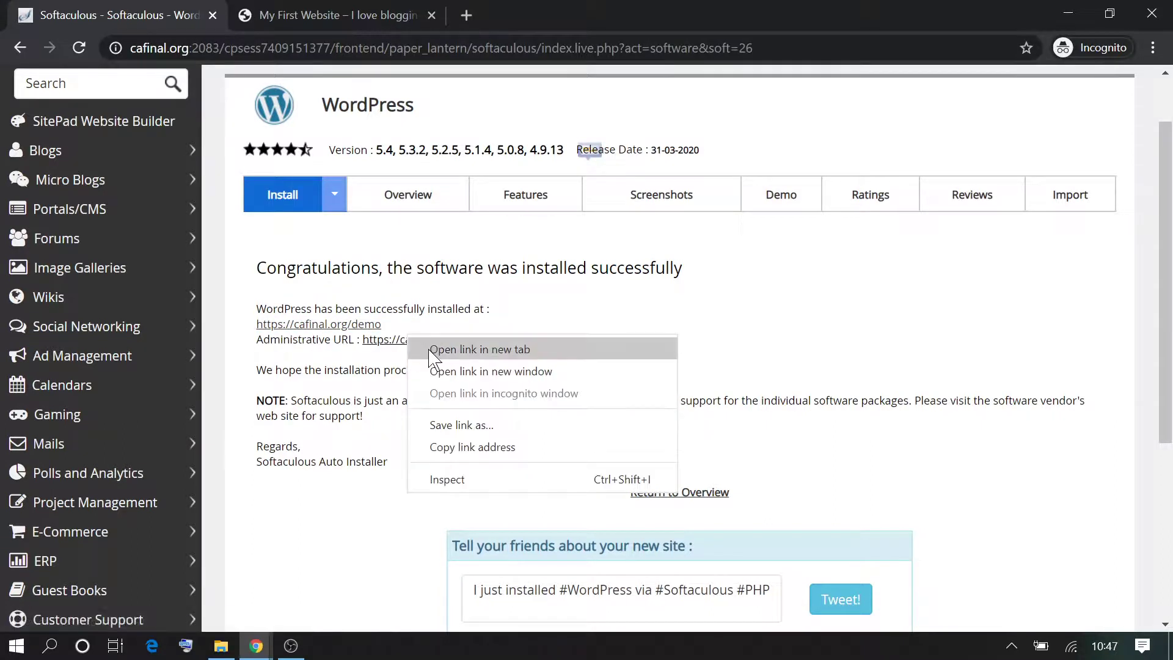
pyautogui.click(430, 346)
# Step: View the new My First Website site and its Sample Page
pyautogui.click(309, 11)
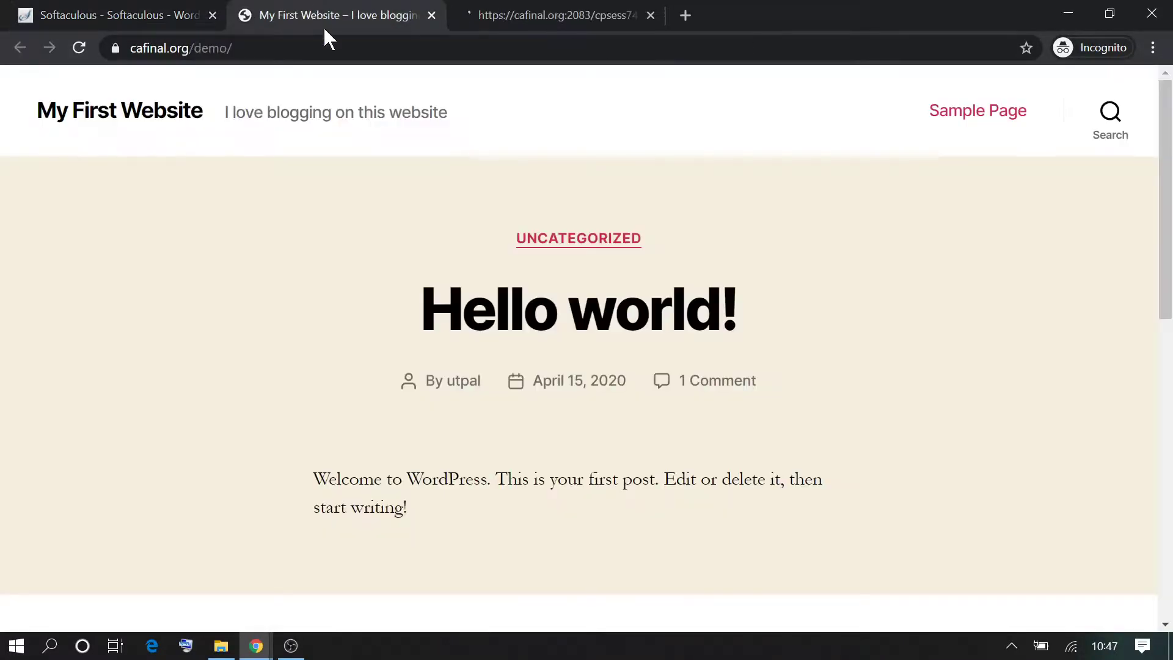
pyautogui.scroll(-12, 391, 416)
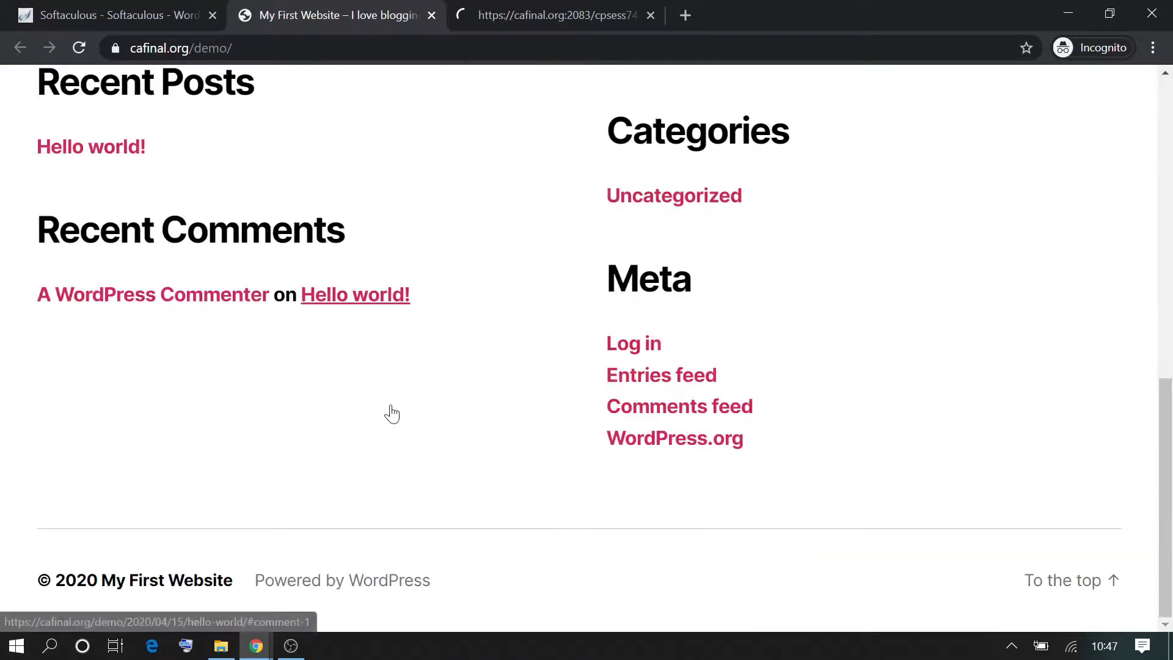
pyautogui.scroll(7, 391, 413)
pyautogui.scroll(4, 392, 414)
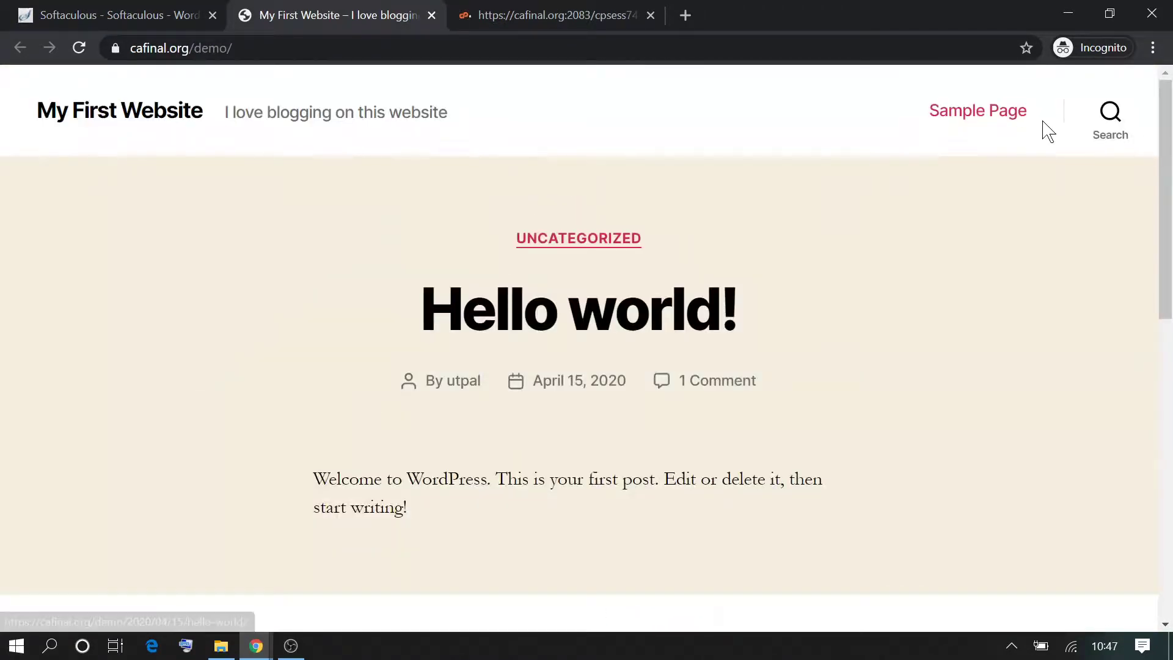
pyautogui.click(1014, 119)
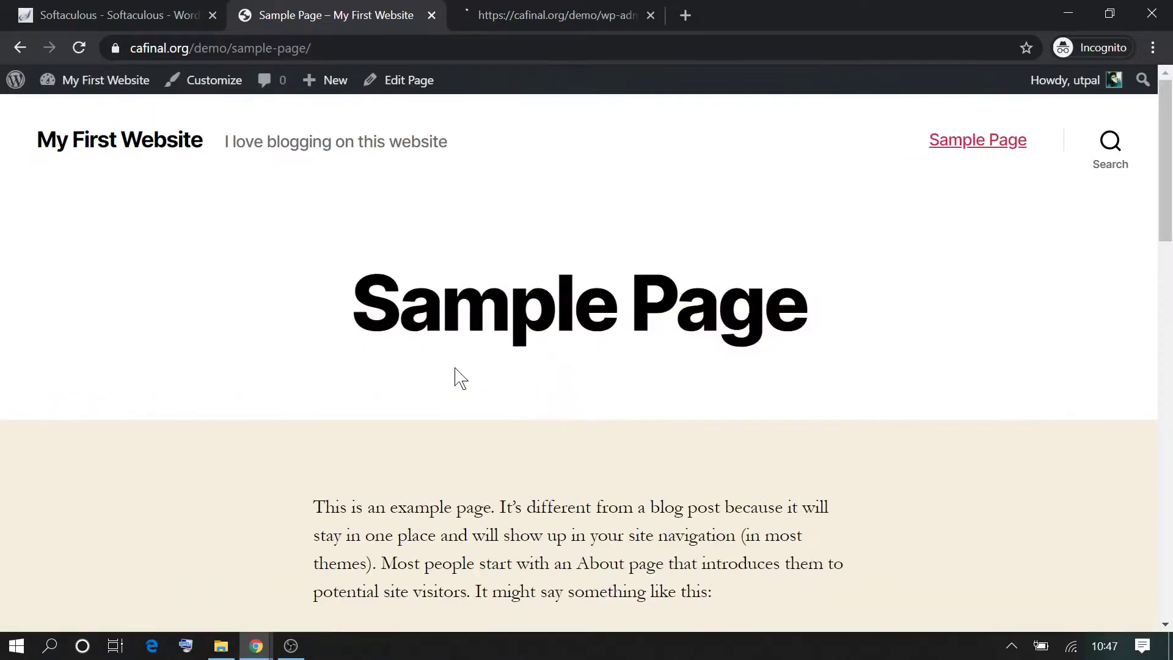
pyautogui.scroll(-10, 459, 379)
# Step: Check the admin Dashboard, then go back through Sample Page to the install-success page
pyautogui.click(519, 12)
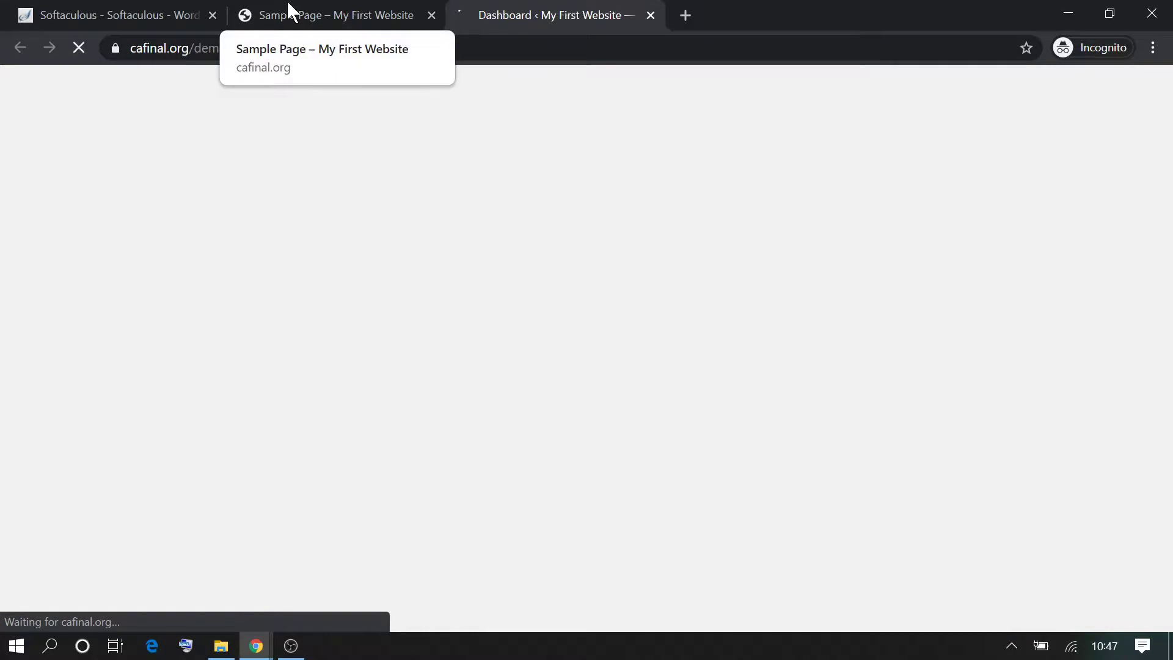
pyautogui.scroll(-3, 466, 395)
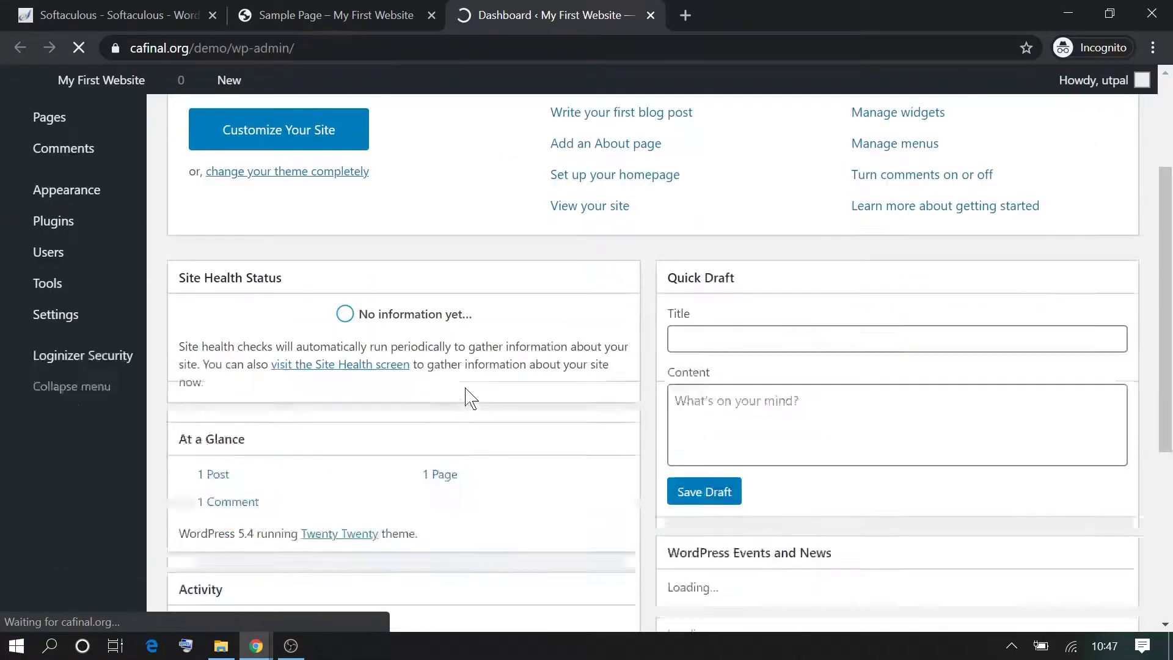
pyautogui.scroll(3, 471, 398)
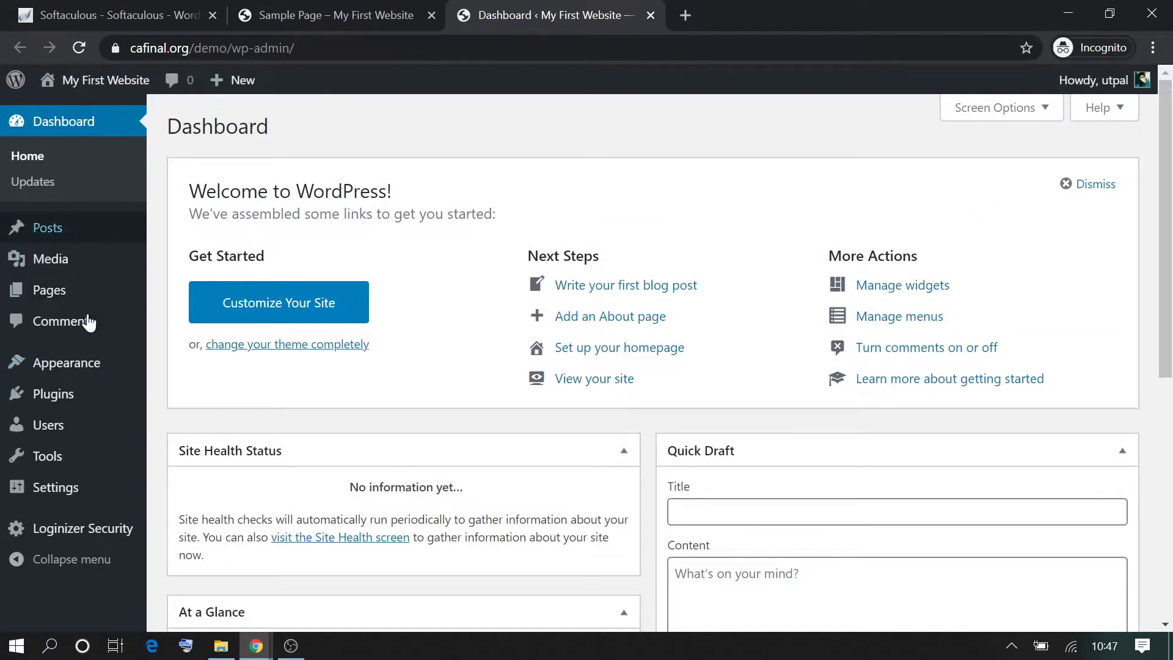
pyautogui.click(339, 14)
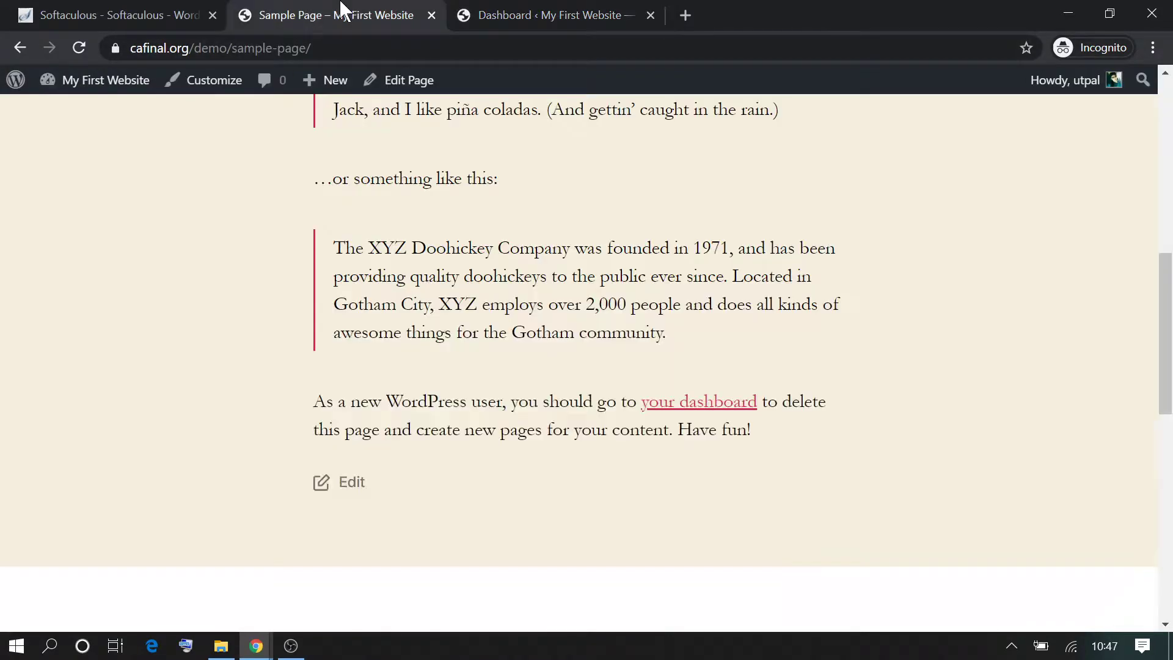
pyautogui.click(173, 9)
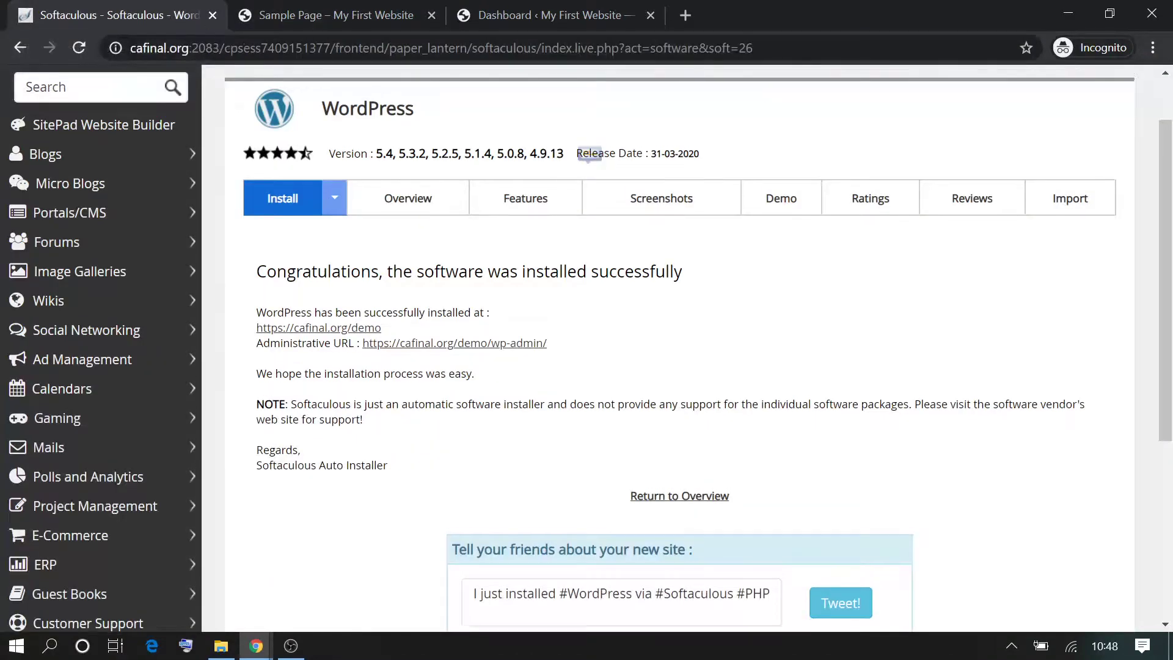
pyautogui.scroll(2, 589, 305)
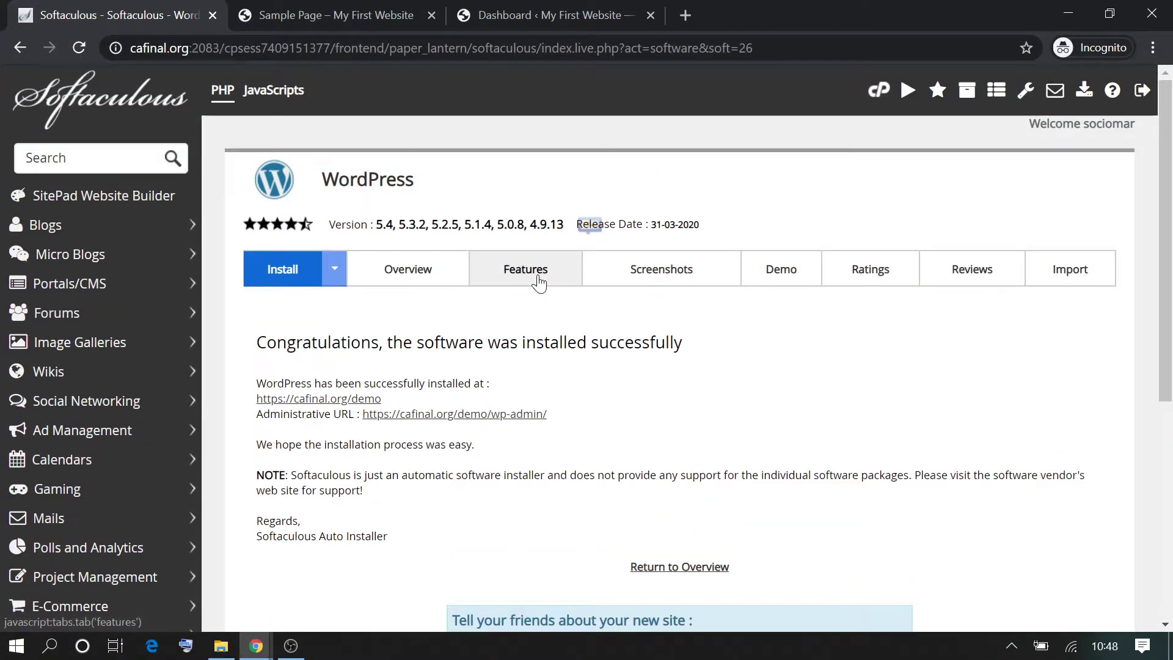